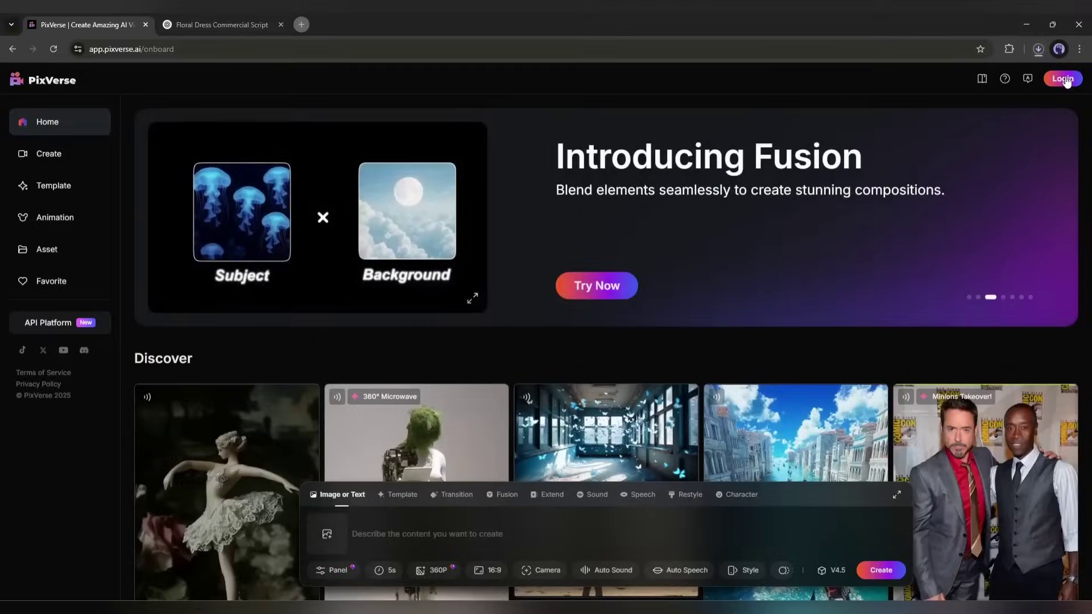
- Log in to the PixVerse account, then go to the Create page from the sidebar
{"action": "left_click", "coordinate": [1064, 79]}
{"action": "left_click", "coordinate": [870, 261]}
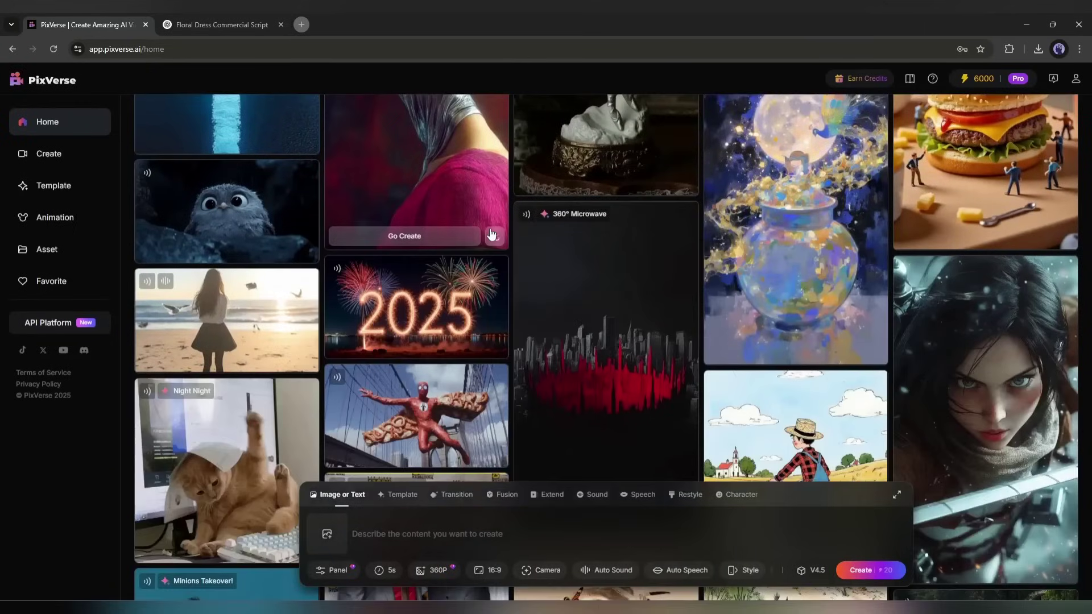
{"action": "scroll", "coordinate": [491, 233], "scroll_direction": "down", "scroll_amount": 5}
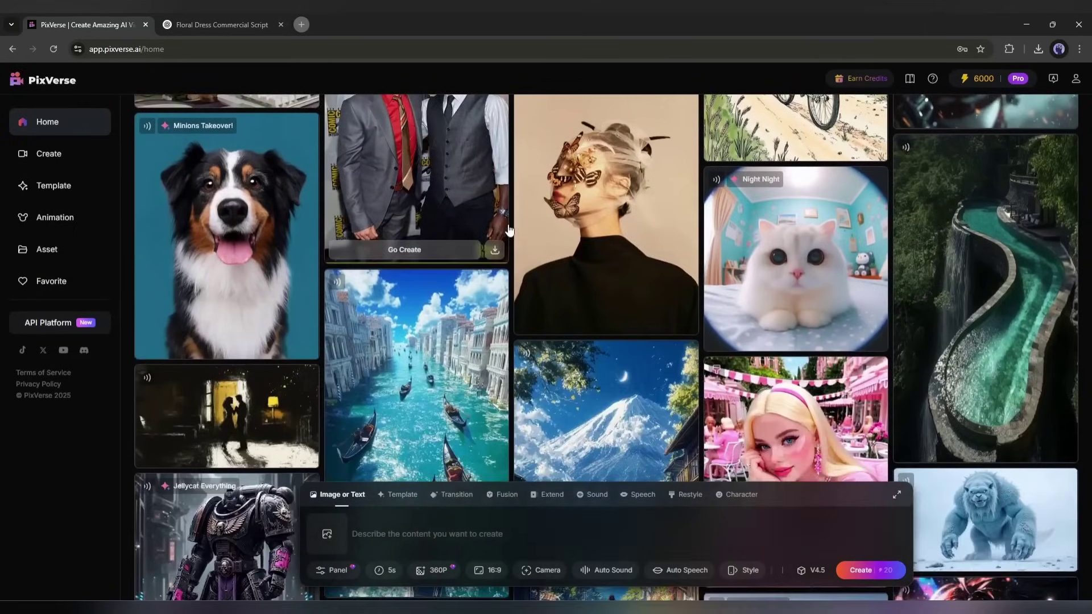
{"action": "scroll", "coordinate": [503, 235], "scroll_direction": "down", "scroll_amount": 2}
{"action": "scroll", "coordinate": [500, 244], "scroll_direction": "down", "scroll_amount": 1}
{"action": "scroll", "coordinate": [486, 256], "scroll_direction": "down", "scroll_amount": 4}
{"action": "scroll", "coordinate": [462, 279], "scroll_direction": "up", "scroll_amount": 3}
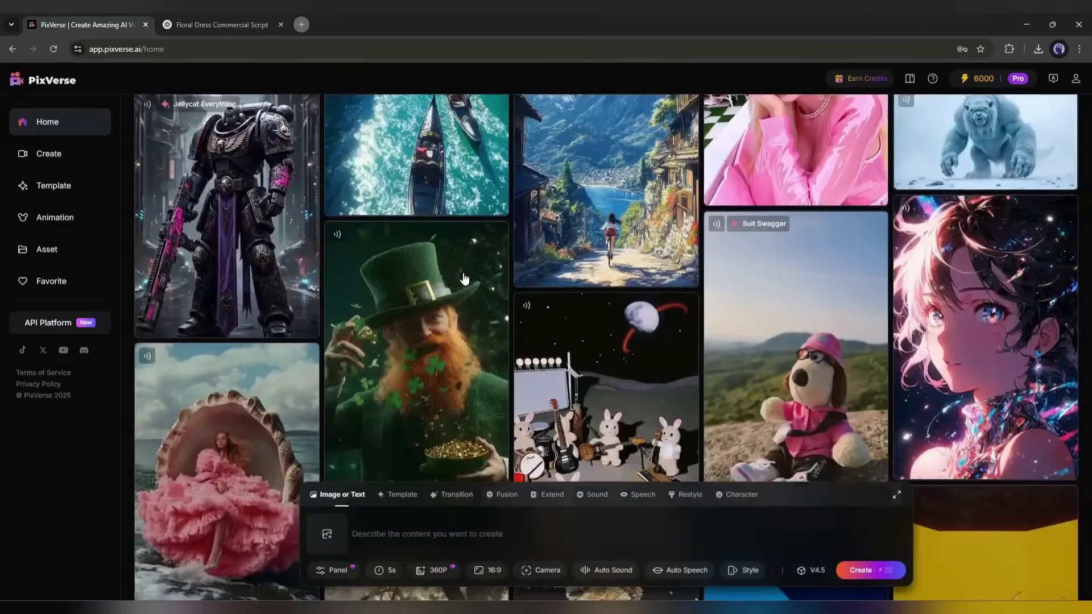
{"action": "scroll", "coordinate": [464, 280], "scroll_direction": "up", "scroll_amount": 5}
{"action": "scroll", "coordinate": [426, 401], "scroll_direction": "down", "scroll_amount": 3}
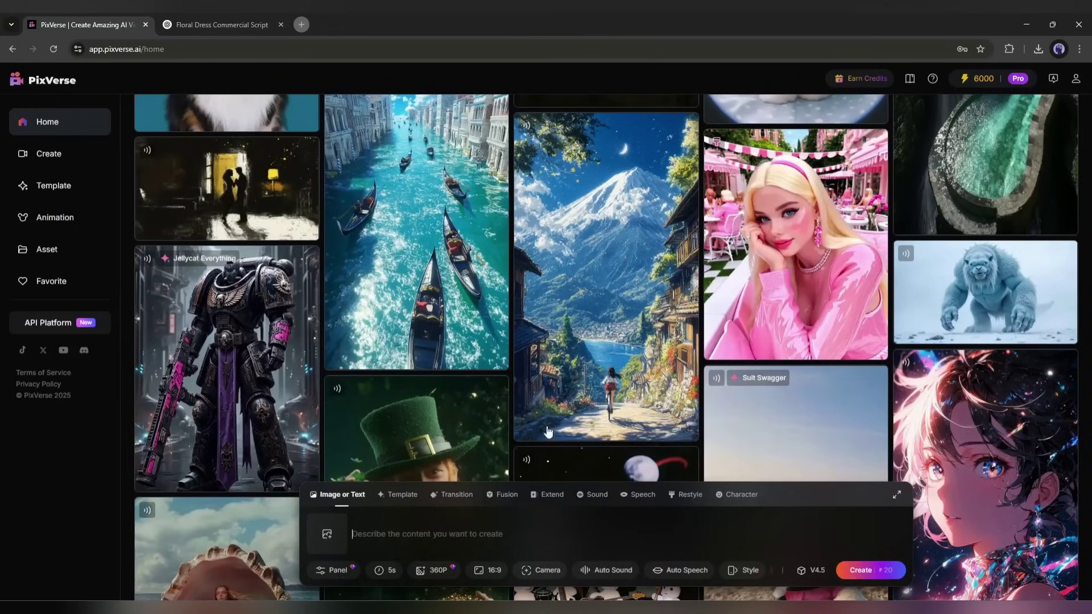
{"action": "left_click", "coordinate": [52, 154]}
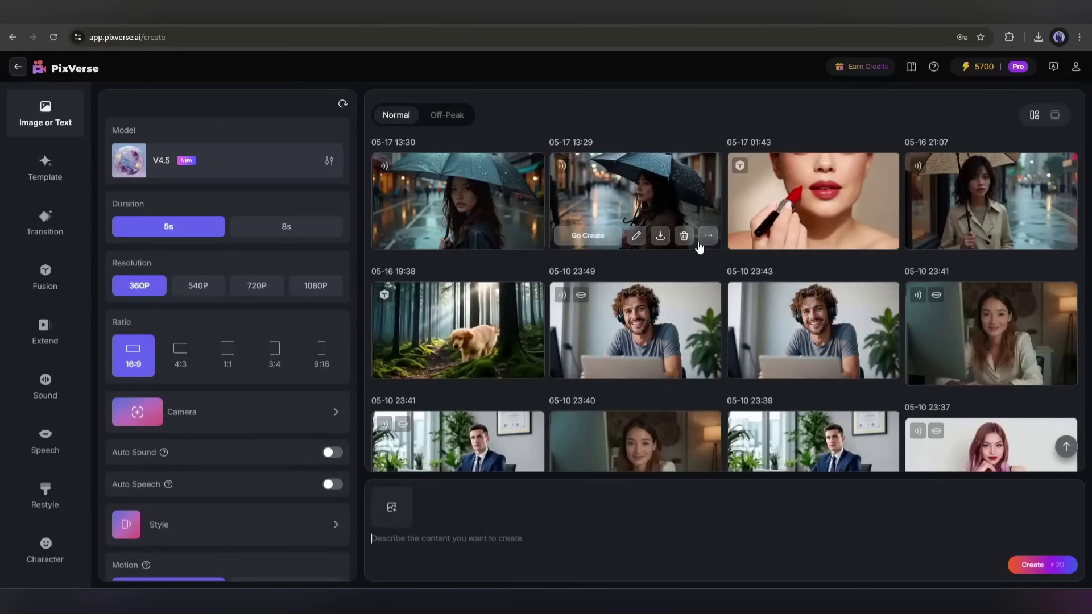
{"action": "scroll", "coordinate": [698, 247], "scroll_direction": "down", "scroll_amount": 3}
{"action": "scroll", "coordinate": [698, 248], "scroll_direction": "down", "scroll_amount": 5}
{"action": "scroll", "coordinate": [698, 248], "scroll_direction": "down", "scroll_amount": 5}
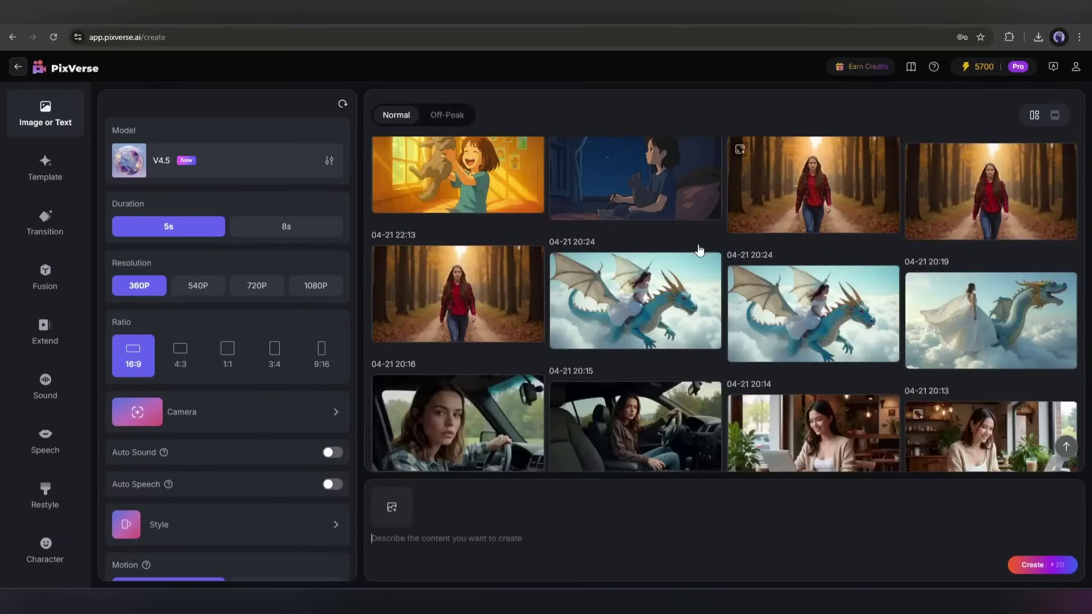
{"action": "scroll", "coordinate": [597, 231], "scroll_direction": "down", "scroll_amount": 3}
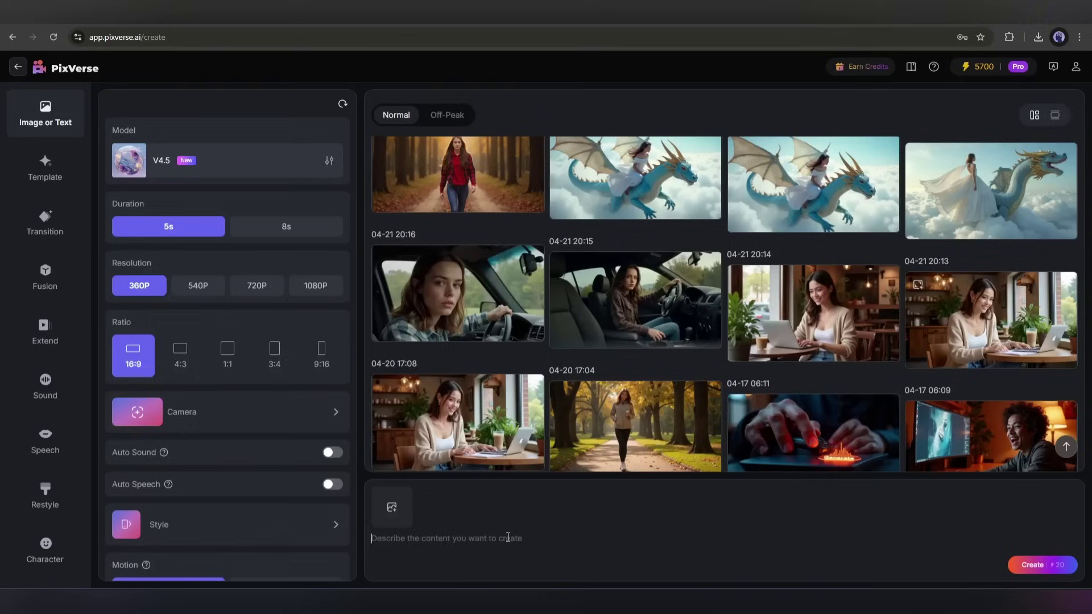
{"action": "type", "text": "A woman slowly rises from the surface of a moonlit lake, water cascading from her body as she breaks into the misty night air, backlit by soft moonlight."}
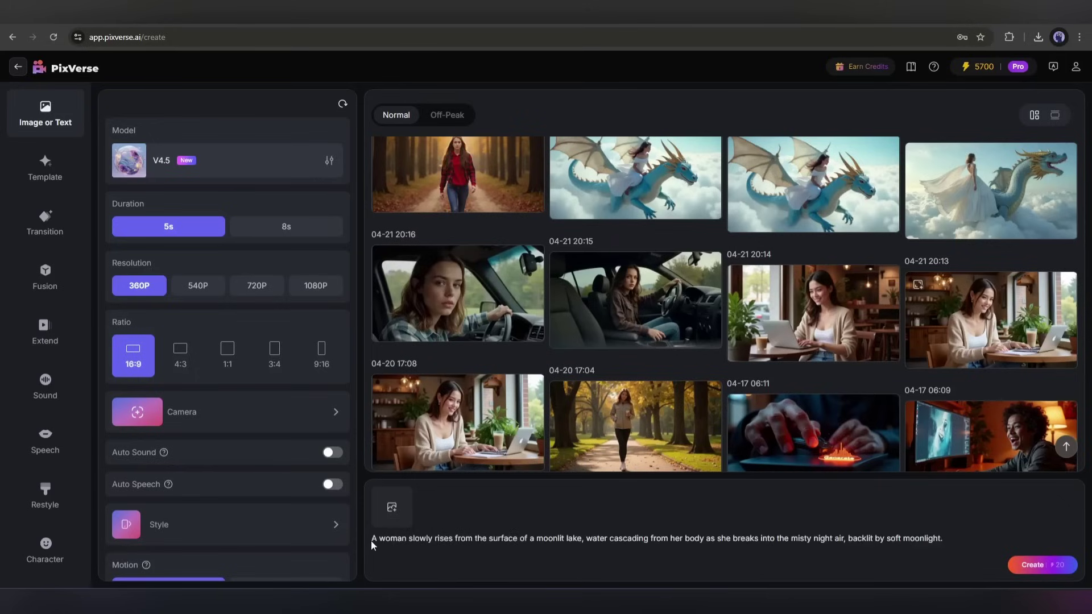
- Check the moonlit-lake prompt text by selecting it, then clear the selection
{"action": "left_click_drag", "start_coordinate": [372, 540], "coordinate": [876, 546]}
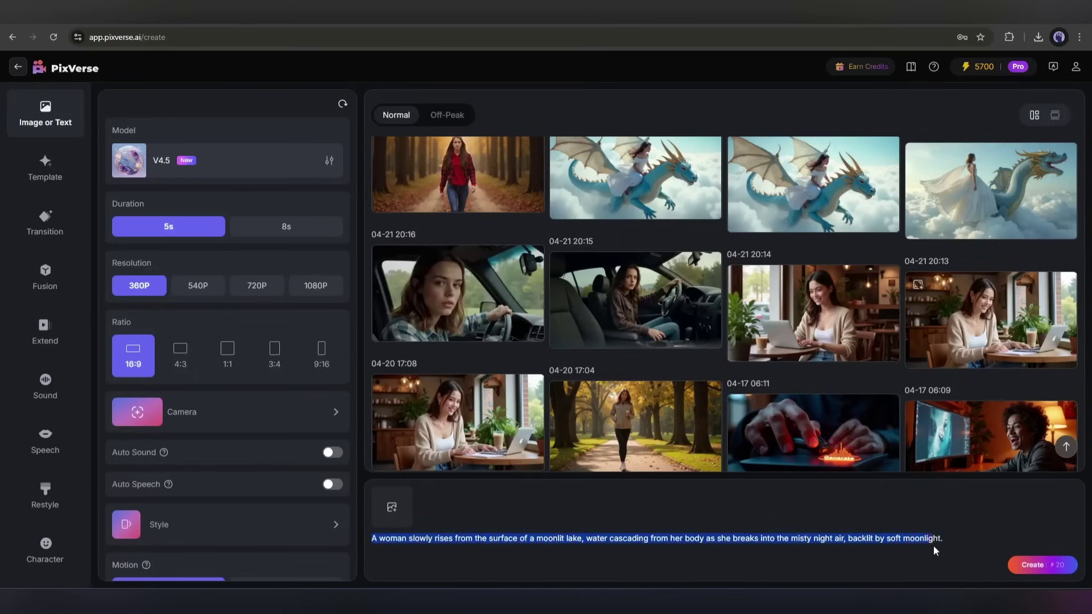
{"action": "left_click", "coordinate": [947, 541]}
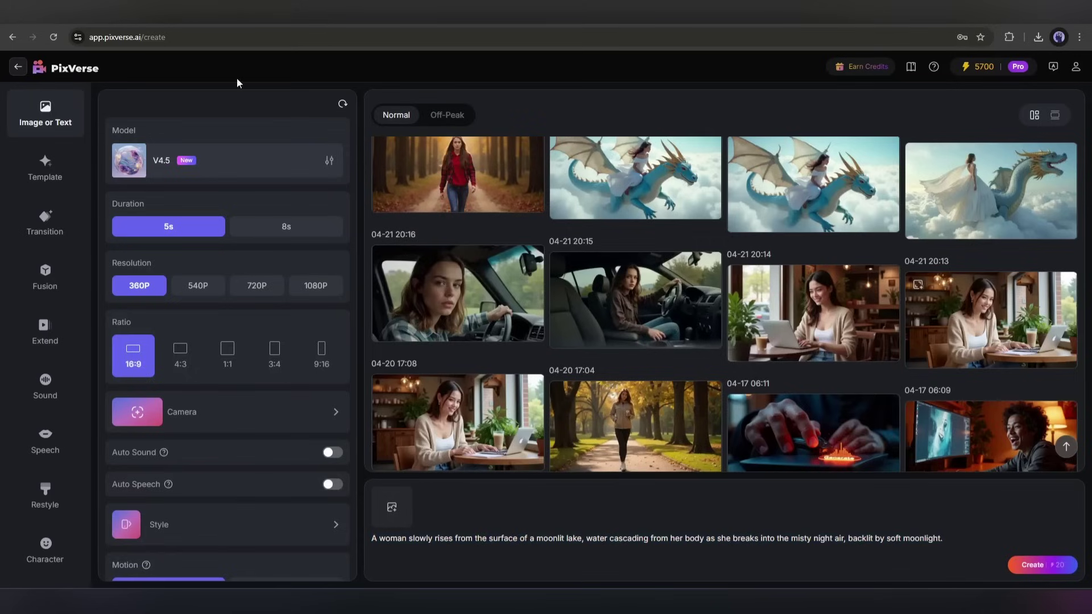
- Keep the V4.5 model, and set the duration to 8s and the resolution to 720P
{"action": "left_click", "coordinate": [155, 165]}
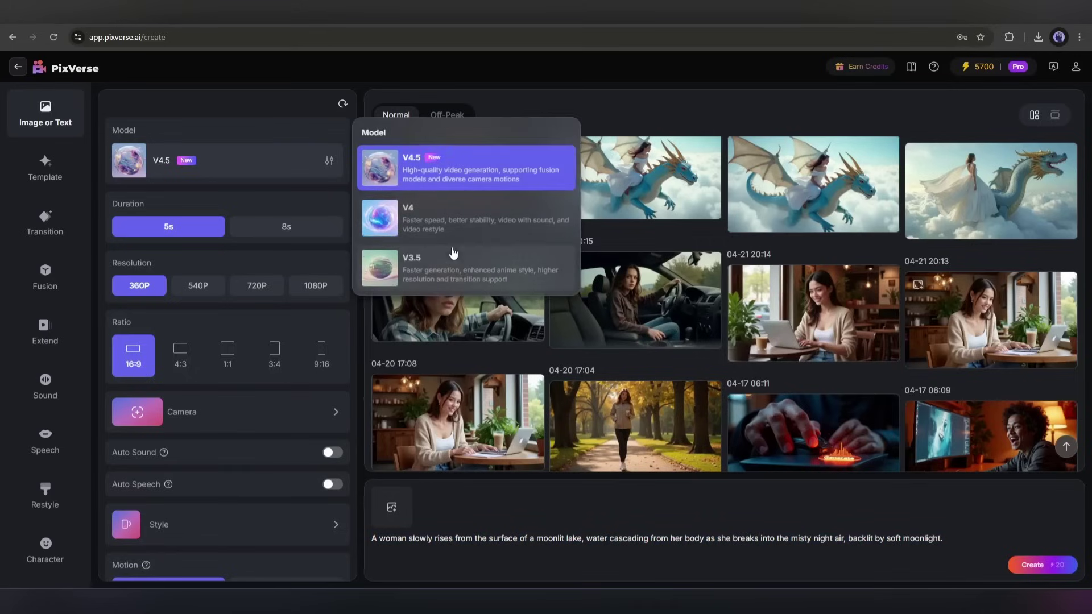
{"action": "left_click", "coordinate": [441, 170]}
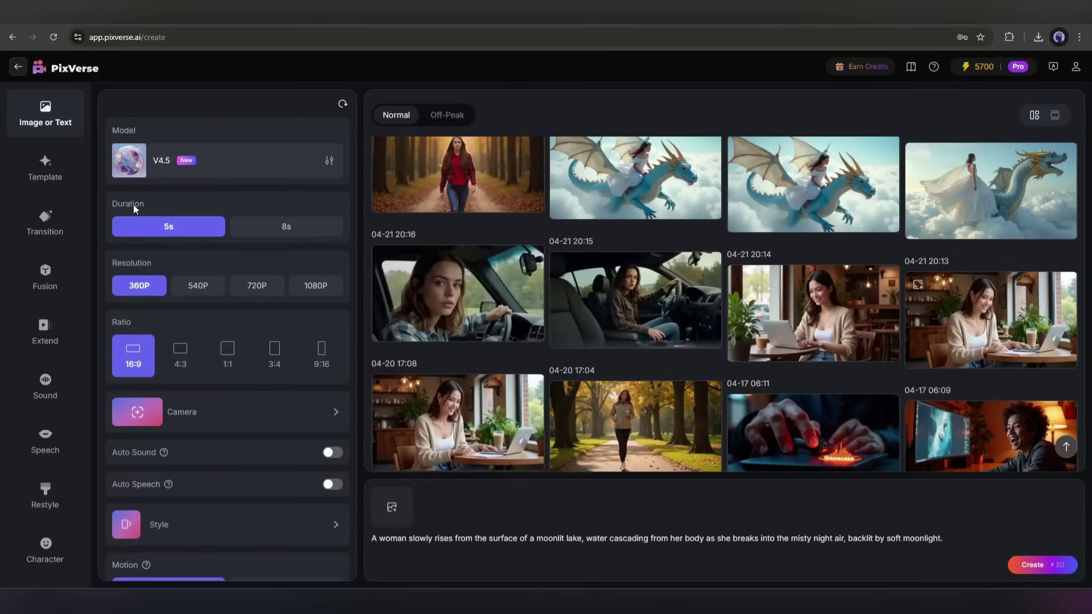
{"action": "left_click", "coordinate": [248, 235]}
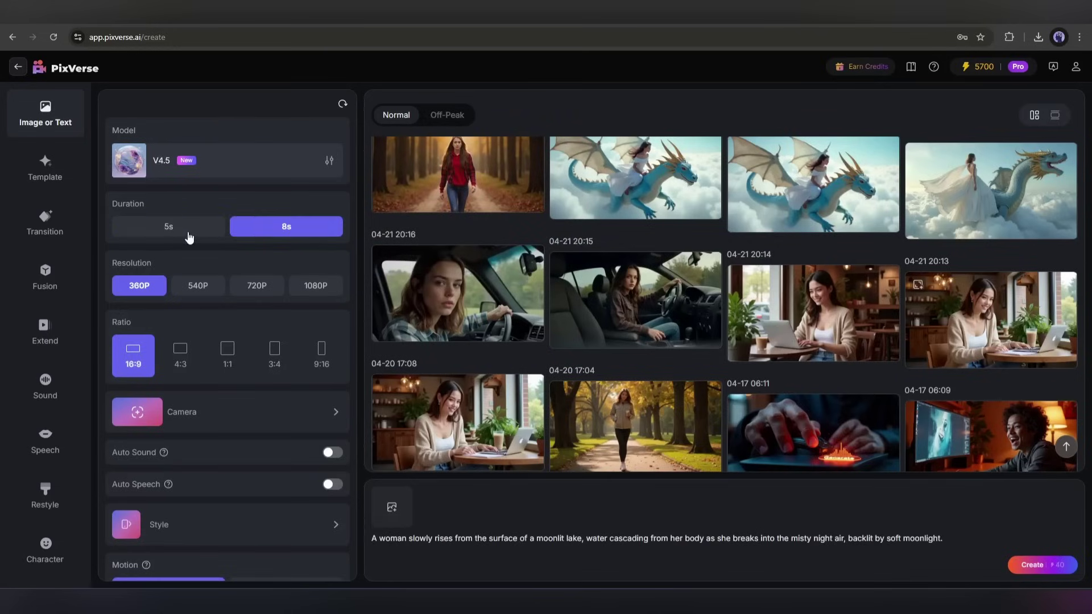
{"action": "left_click", "coordinate": [189, 236]}
{"action": "left_click", "coordinate": [262, 237]}
{"action": "left_click", "coordinate": [266, 294]}
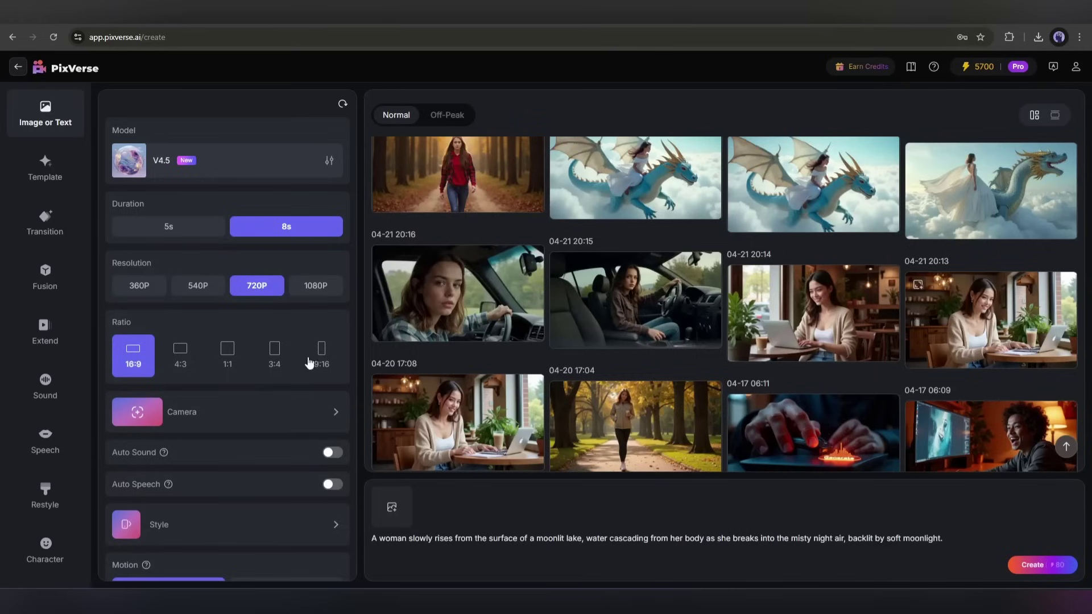
{"action": "scroll", "coordinate": [148, 357], "scroll_direction": "down", "scroll_amount": 3}
{"action": "left_click", "coordinate": [207, 310]}
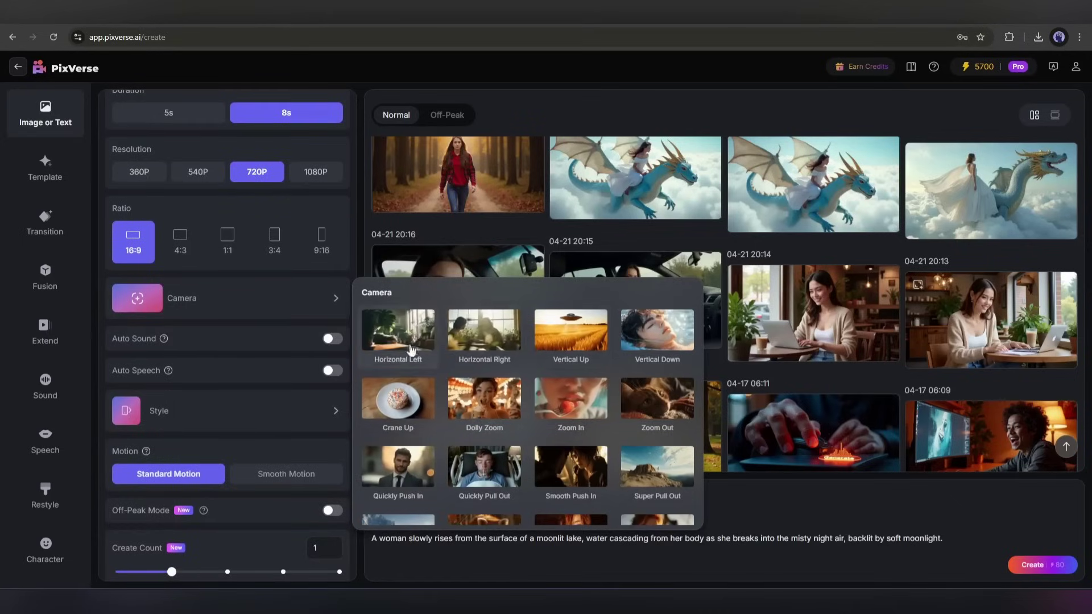
{"action": "scroll", "coordinate": [589, 418], "scroll_direction": "down", "scroll_amount": 2}
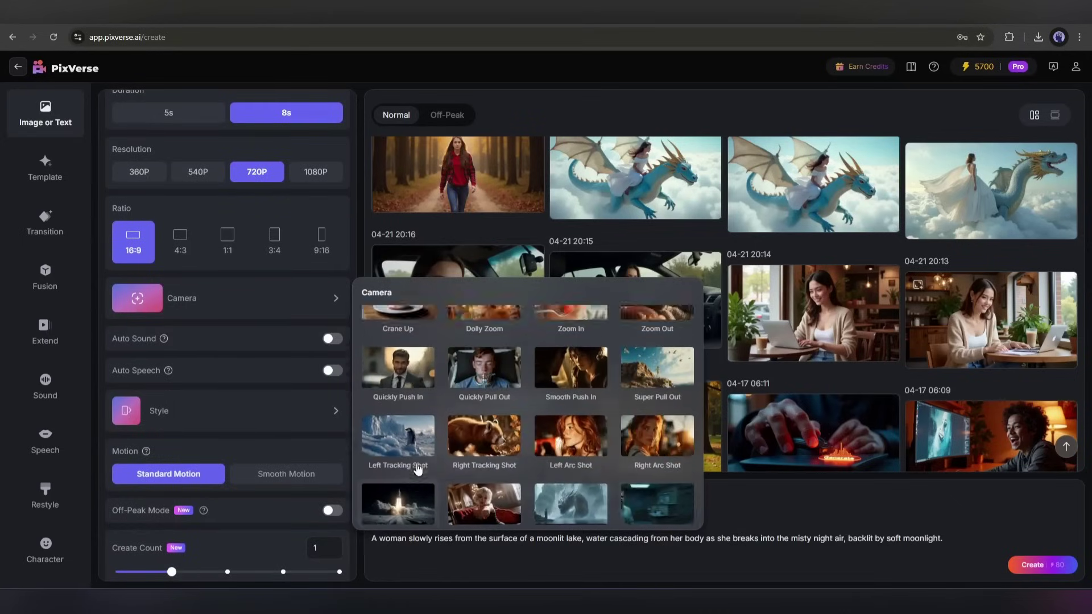
{"action": "scroll", "coordinate": [512, 427], "scroll_direction": "up", "scroll_amount": 3}
- Apply the Dolly Zoom camera movement and turn on automatic sound effects
{"action": "left_click", "coordinate": [475, 409]}
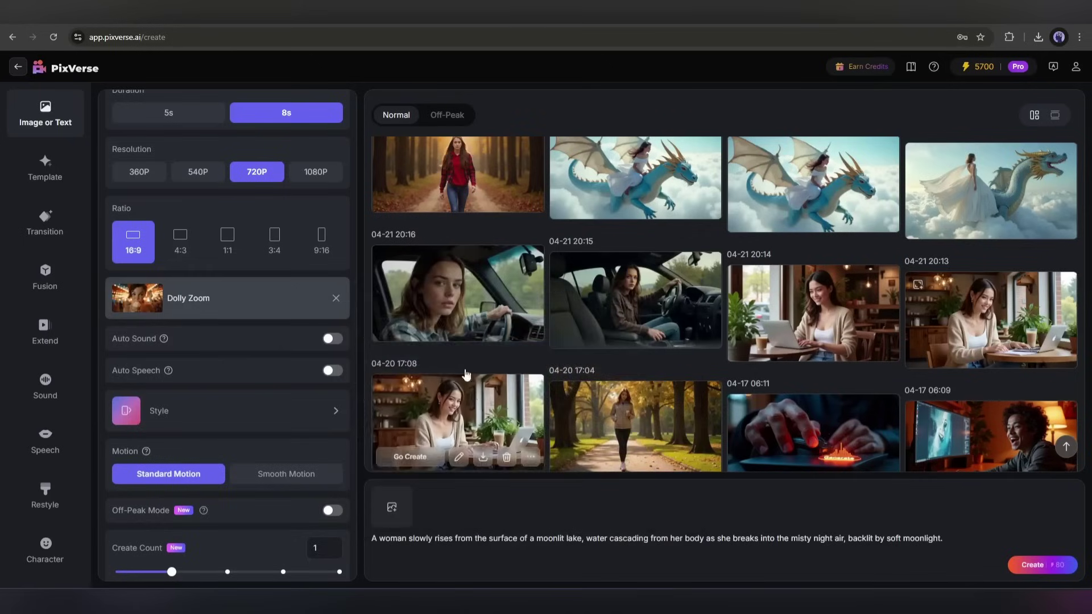
{"action": "scroll", "coordinate": [204, 348], "scroll_direction": "down", "scroll_amount": 2}
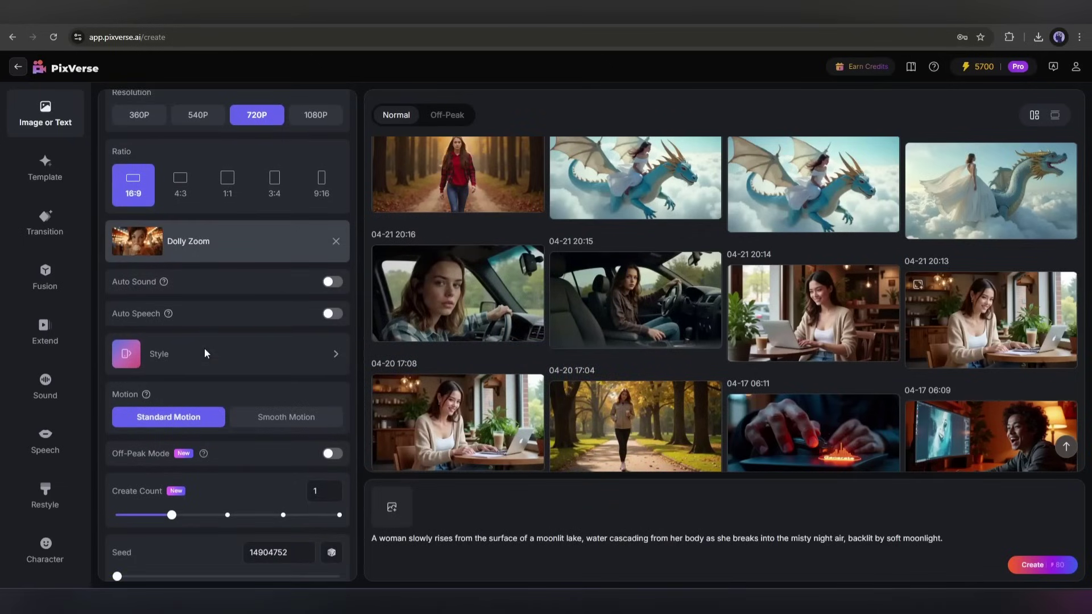
{"action": "scroll", "coordinate": [207, 353], "scroll_direction": "down", "scroll_amount": 1}
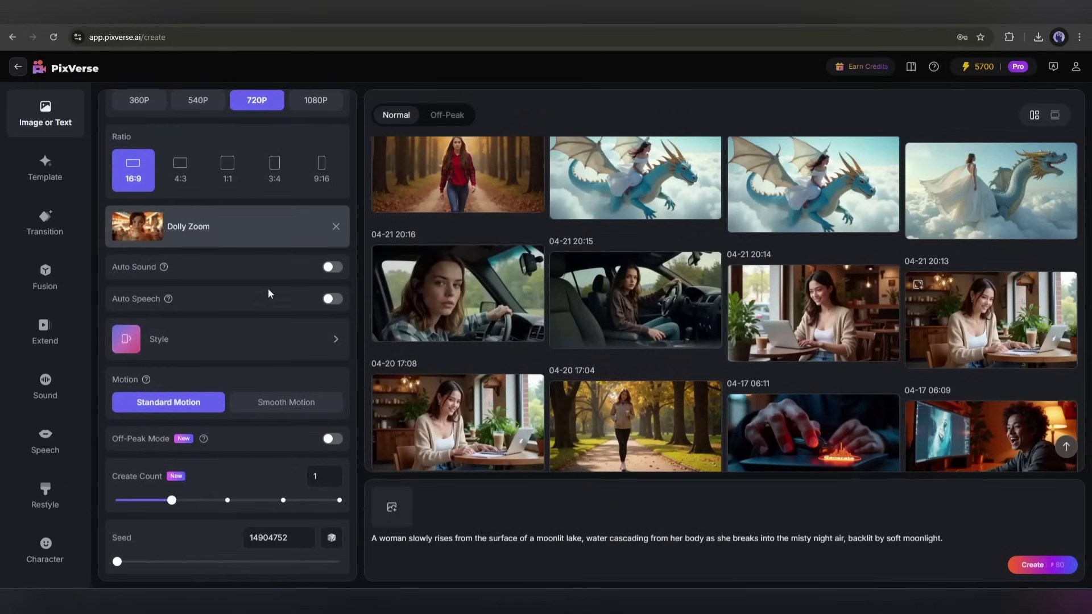
{"action": "left_click", "coordinate": [332, 268]}
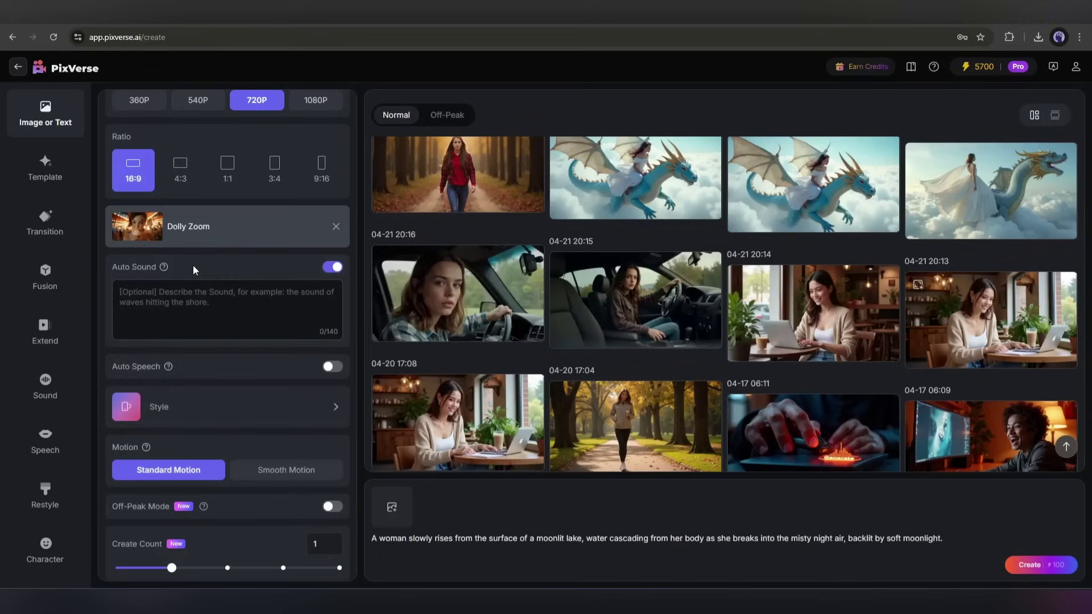
{"action": "left_click", "coordinate": [189, 295]}
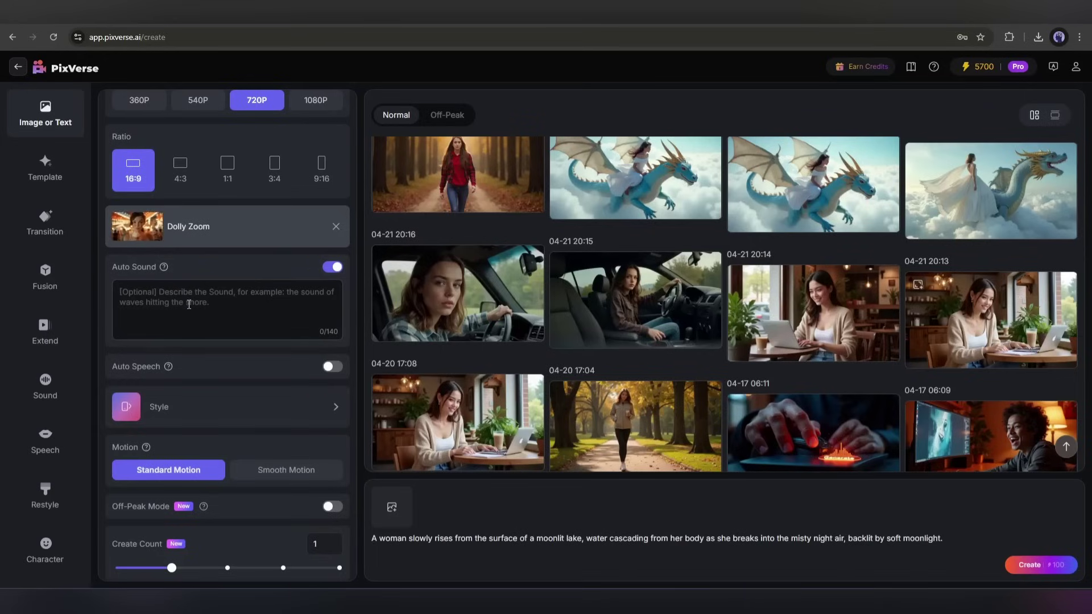
{"action": "scroll", "coordinate": [196, 299], "scroll_direction": "down", "scroll_amount": 1}
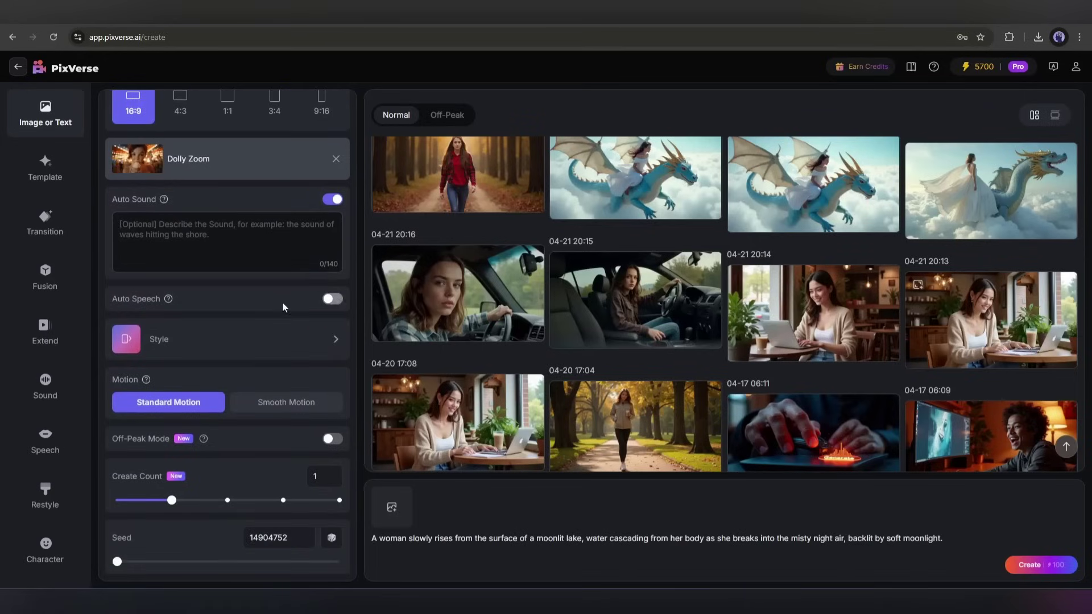
- Try automatic lip-sync speech but leave it off, and browse styles without picking one
{"action": "left_click", "coordinate": [332, 301]}
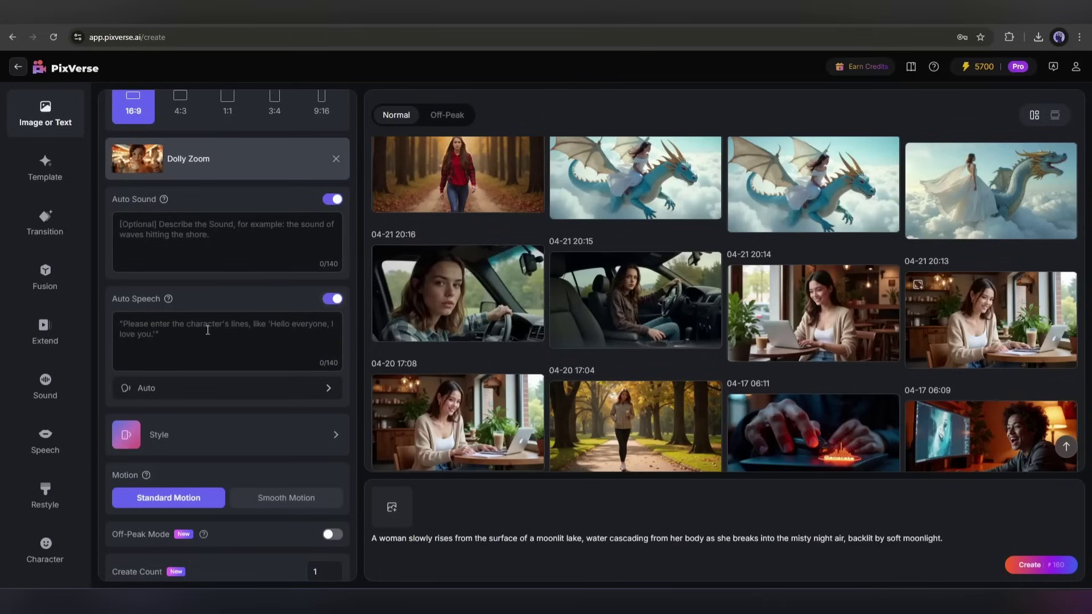
{"action": "left_click", "coordinate": [333, 301]}
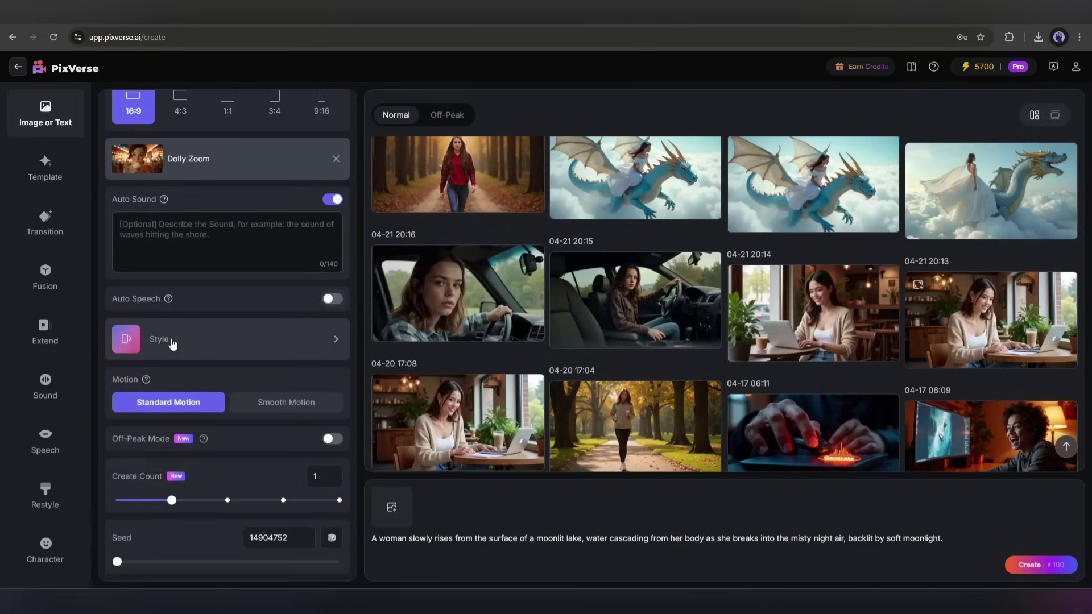
{"action": "left_click", "coordinate": [193, 341]}
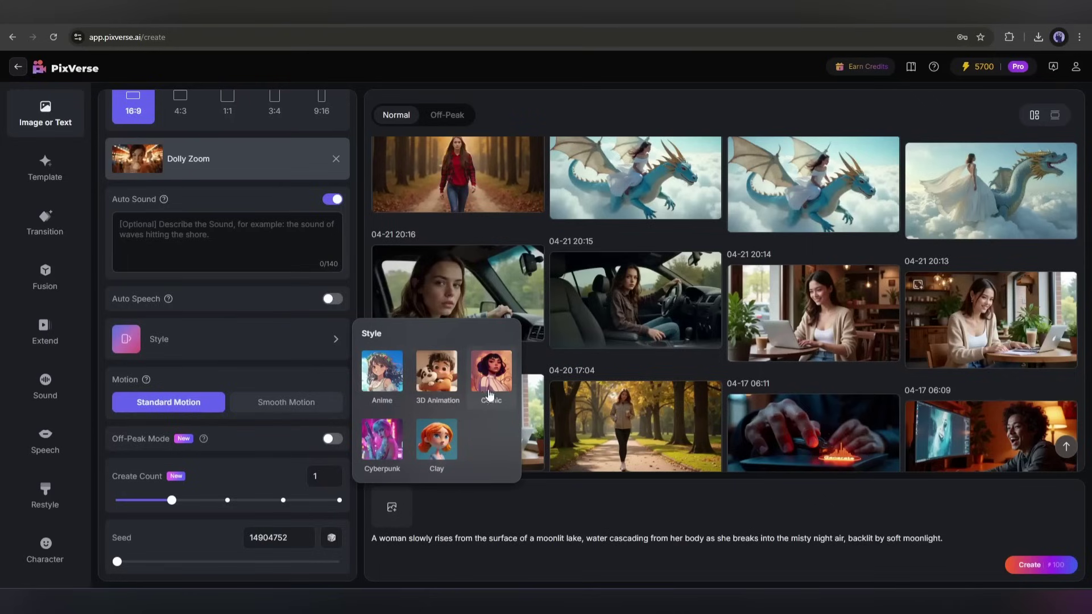
{"action": "left_click", "coordinate": [217, 380]}
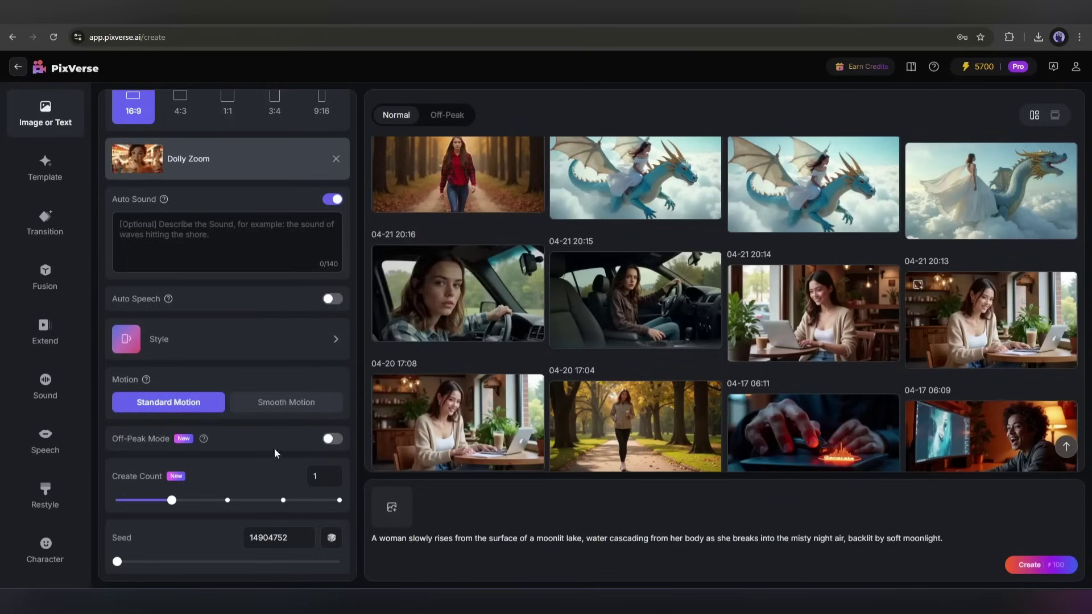
- Read the Off-Peak Mode note on credit savings and 24-hour delivery, leaving it disabled
{"action": "left_click", "coordinate": [331, 439]}
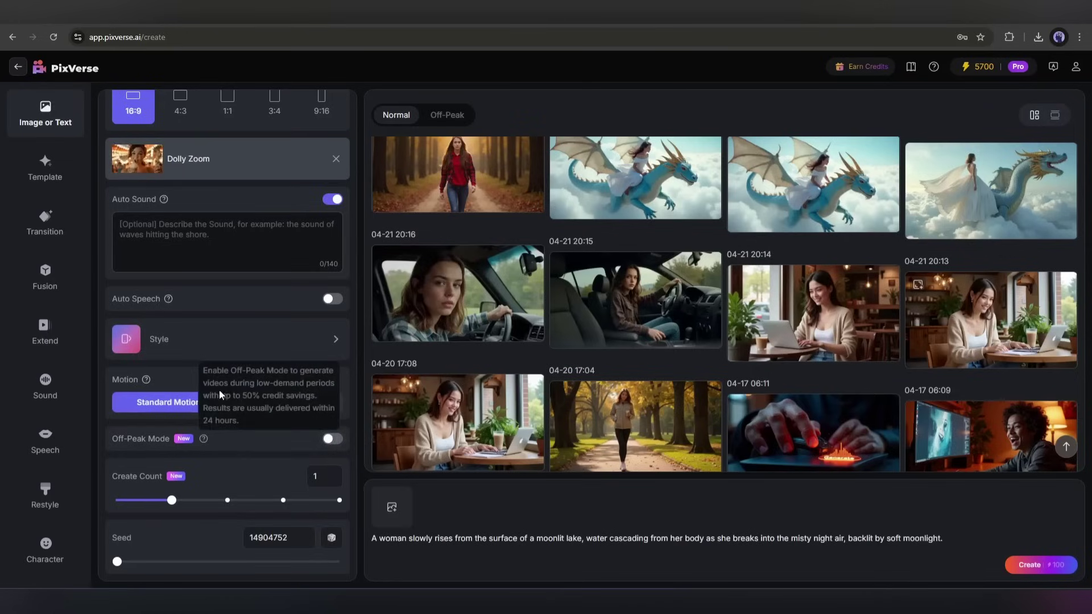
{"action": "left_click_drag", "start_coordinate": [206, 385], "coordinate": [304, 396]}
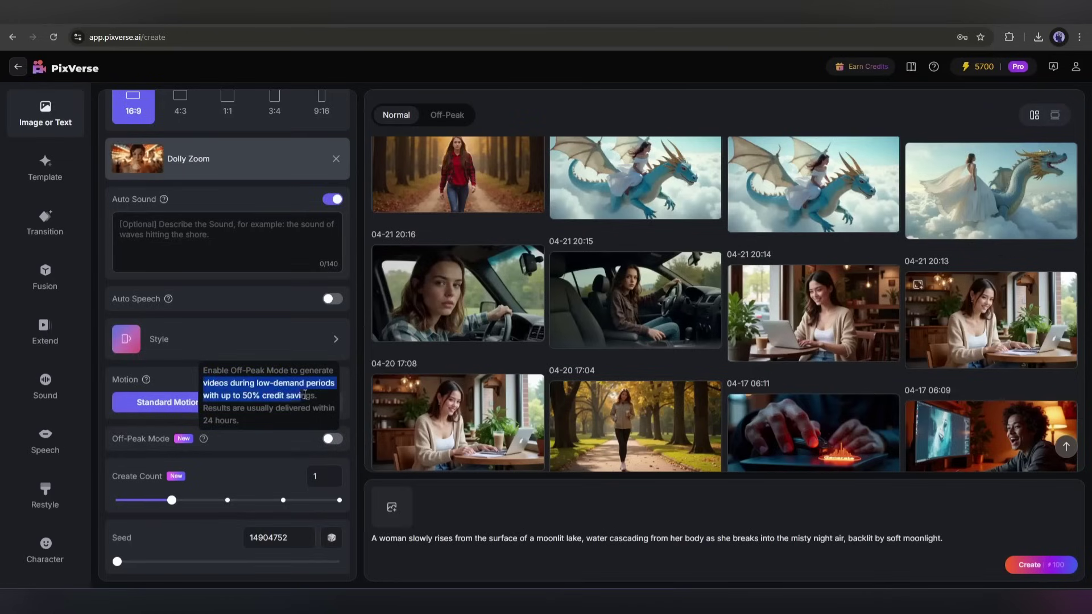
{"action": "left_click", "coordinate": [317, 394]}
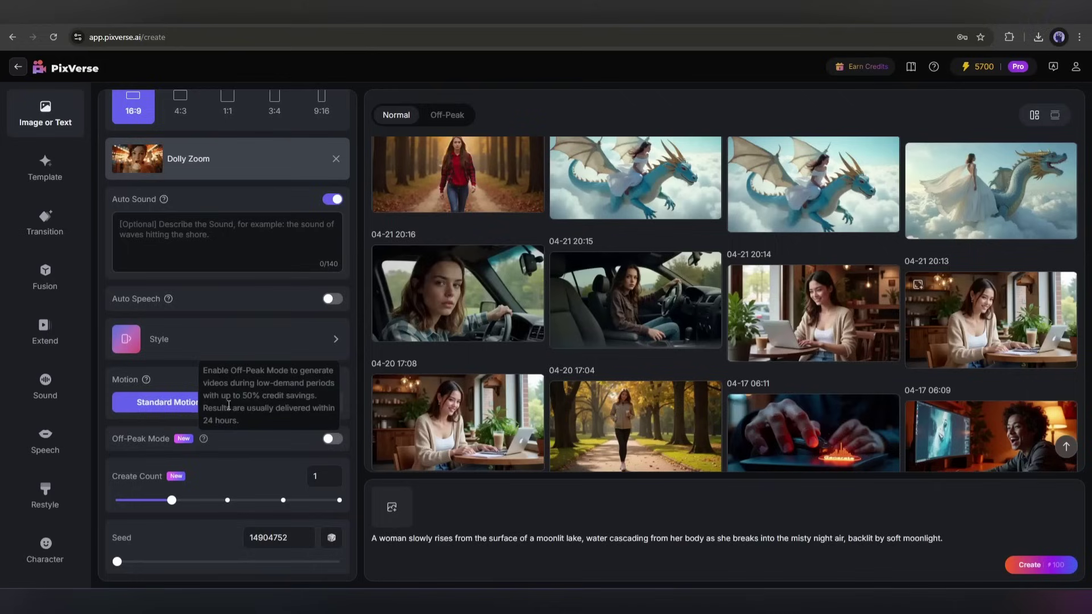
{"action": "left_click_drag", "start_coordinate": [209, 415], "coordinate": [250, 423]}
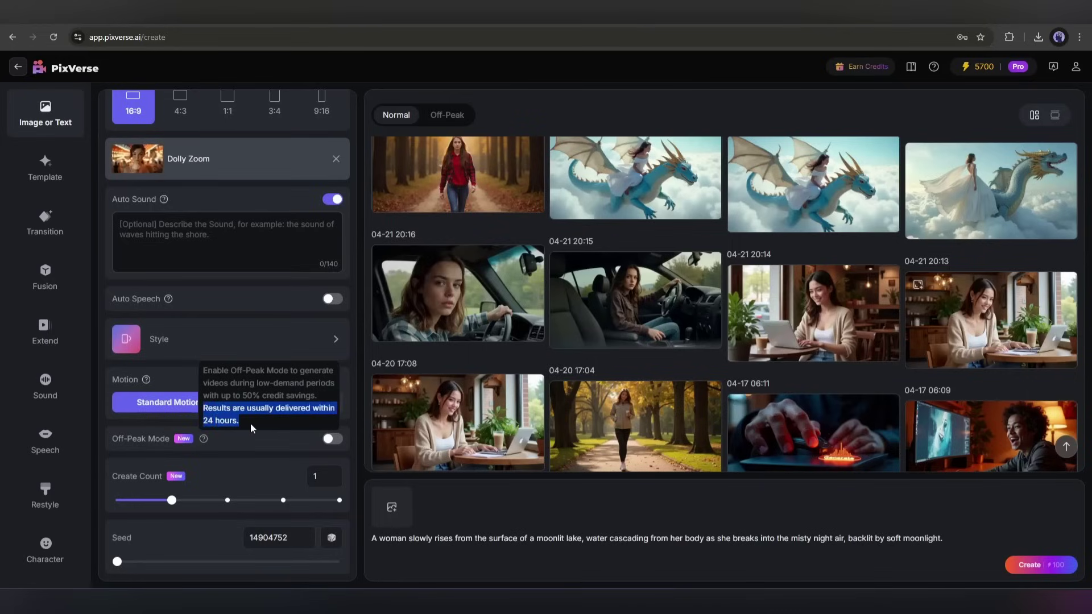
{"action": "left_click", "coordinate": [247, 422]}
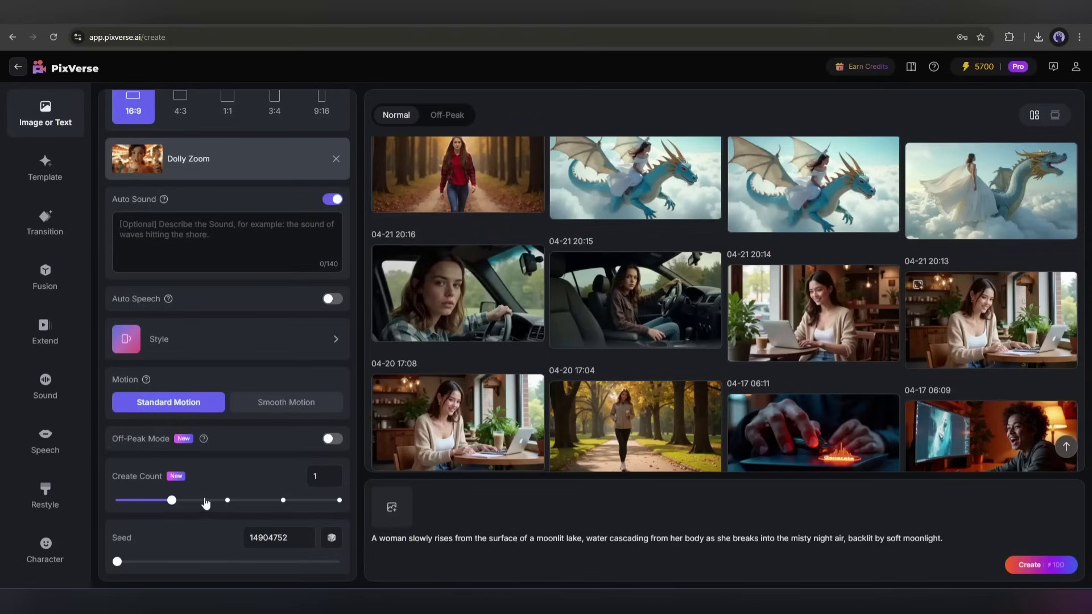
{"action": "mouse_move", "coordinate": [192, 505]}
{"action": "left_mouse_down"}
{"action": "mouse_move", "coordinate": [339, 502]}
{"action": "mouse_move", "coordinate": [182, 506]}
{"action": "left_mouse_up"}
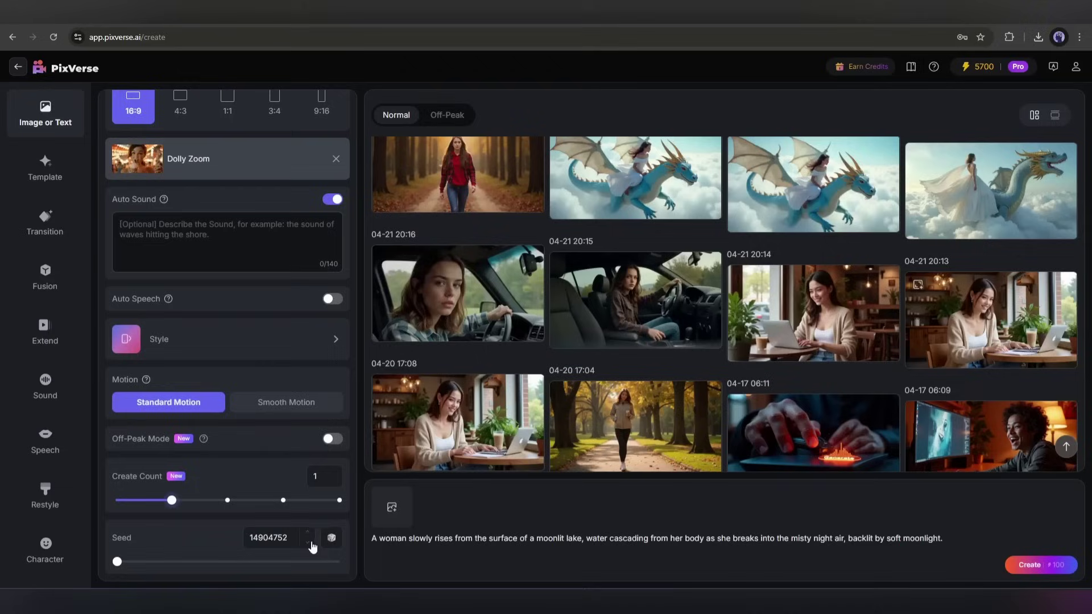
{"action": "left_click", "coordinate": [332, 540]}
{"action": "left_click", "coordinate": [331, 543]}
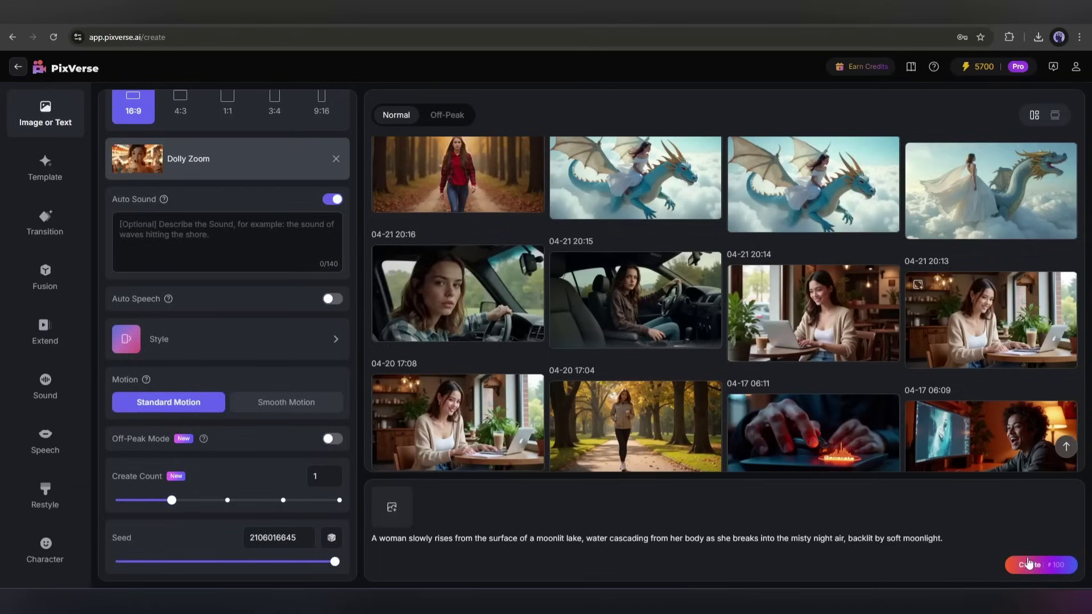
- Generate the moonlit-lake Dolly Zoom video and open the result for playback
{"action": "left_click", "coordinate": [1059, 568]}
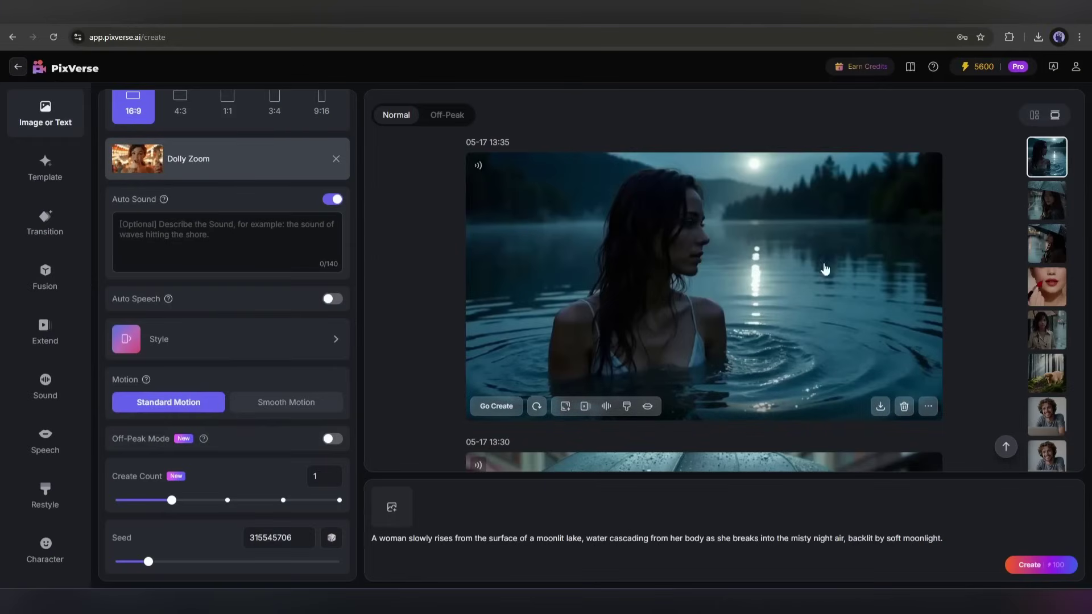
{"action": "left_click", "coordinate": [749, 266]}
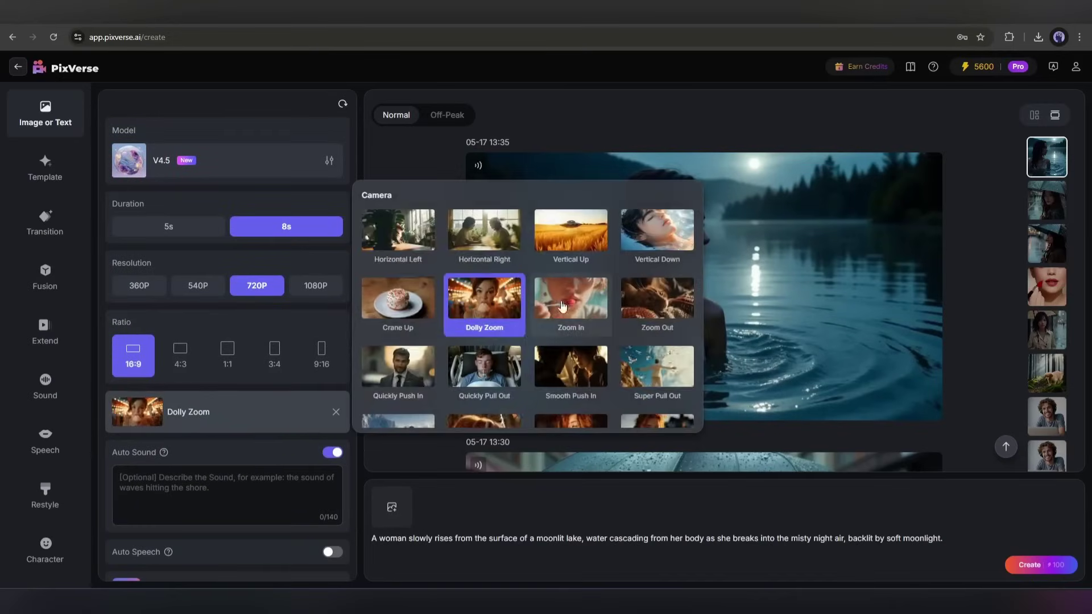
{"action": "scroll", "coordinate": [244, 412], "scroll_direction": "down", "scroll_amount": 3}
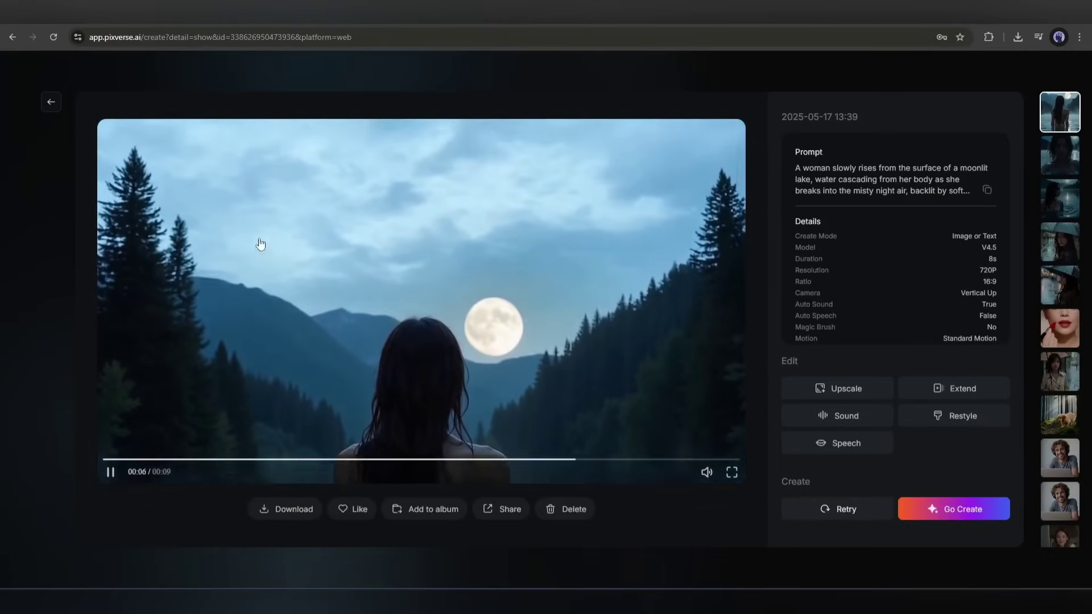
- Leave the video details view and open the newest lake clip to watch it
{"action": "left_click", "coordinate": [51, 104]}
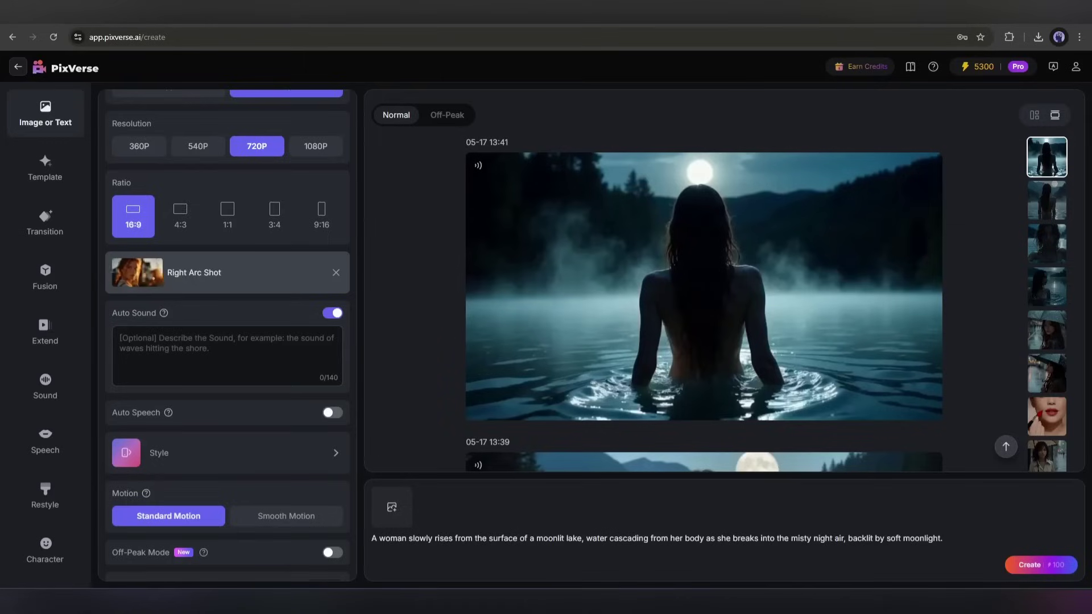
{"action": "left_click", "coordinate": [664, 289]}
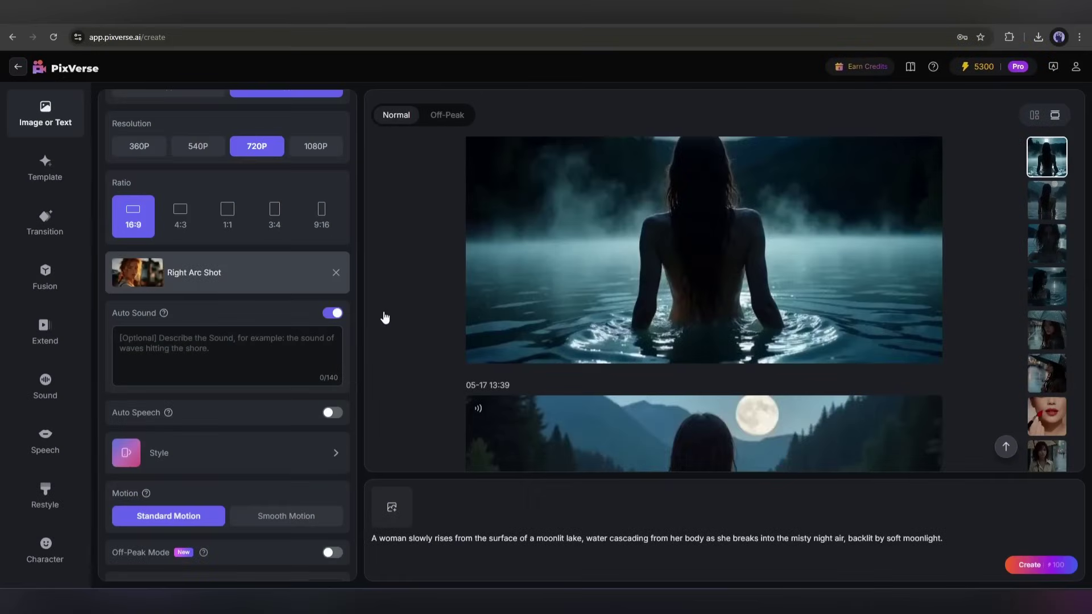
{"action": "scroll", "coordinate": [384, 317], "scroll_direction": "down", "scroll_amount": 3}
{"action": "scroll", "coordinate": [384, 318], "scroll_direction": "down", "scroll_amount": 2}
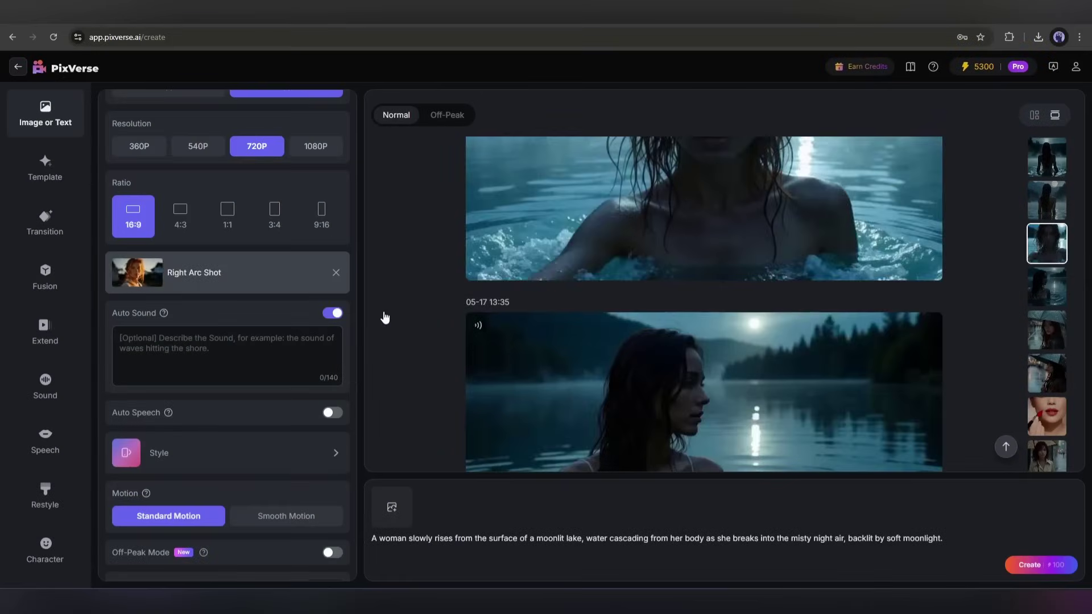
{"action": "scroll", "coordinate": [385, 318], "scroll_direction": "down", "scroll_amount": 2}
{"action": "scroll", "coordinate": [385, 317], "scroll_direction": "down", "scroll_amount": 2}
{"action": "scroll", "coordinate": [384, 318], "scroll_direction": "down", "scroll_amount": 1}
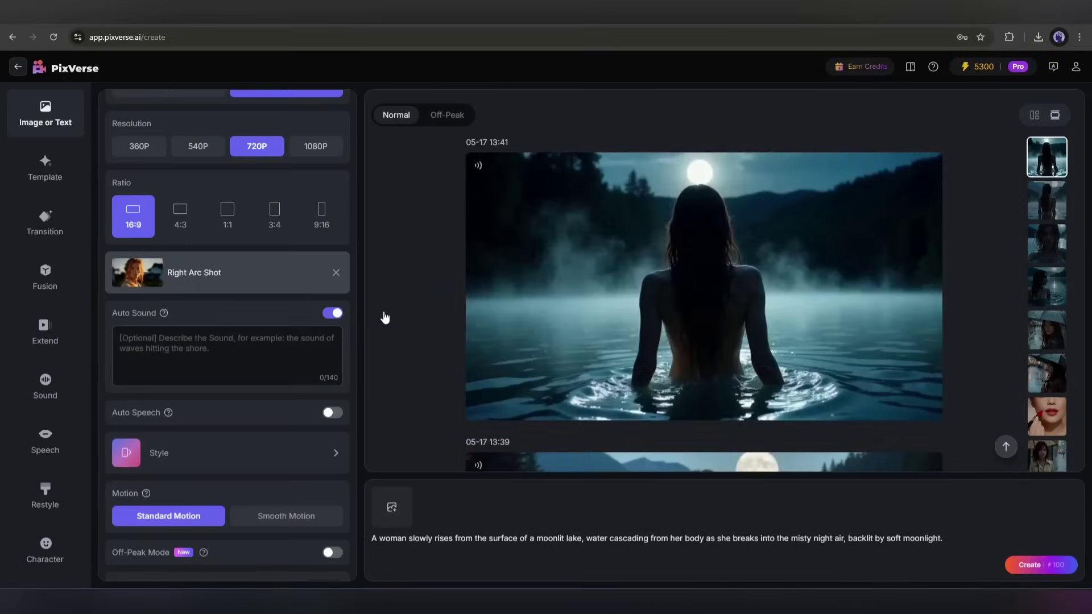
{"action": "scroll", "coordinate": [384, 317], "scroll_direction": "down", "scroll_amount": 1}
{"action": "scroll", "coordinate": [384, 317], "scroll_direction": "down", "scroll_amount": 2}
{"action": "scroll", "coordinate": [384, 317], "scroll_direction": "down", "scroll_amount": 3}
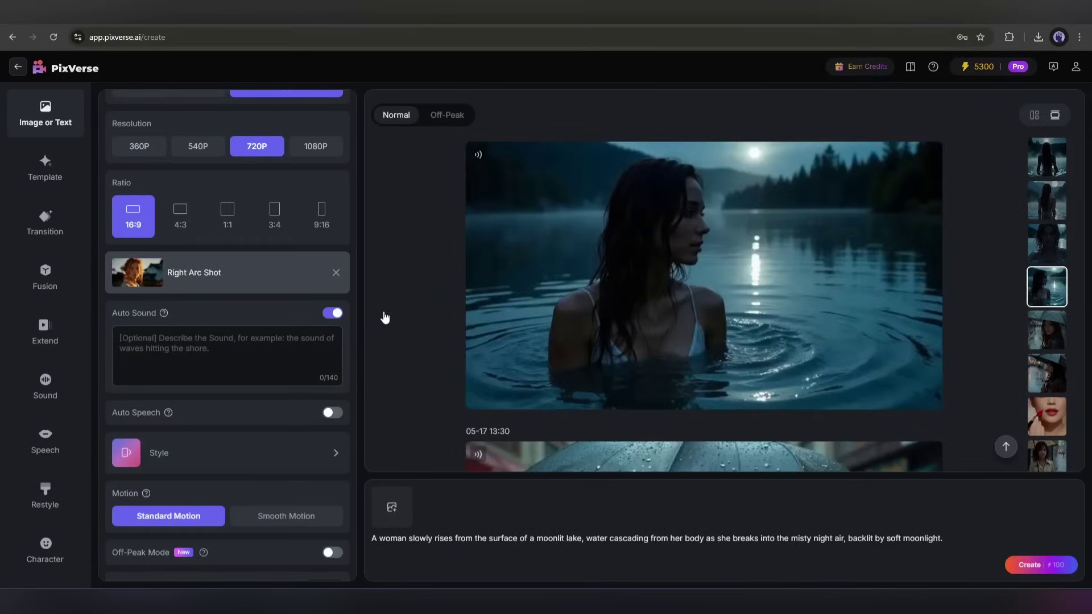
{"action": "scroll", "coordinate": [383, 318], "scroll_direction": "up", "scroll_amount": 3}
{"action": "scroll", "coordinate": [383, 317], "scroll_direction": "up", "scroll_amount": 5}
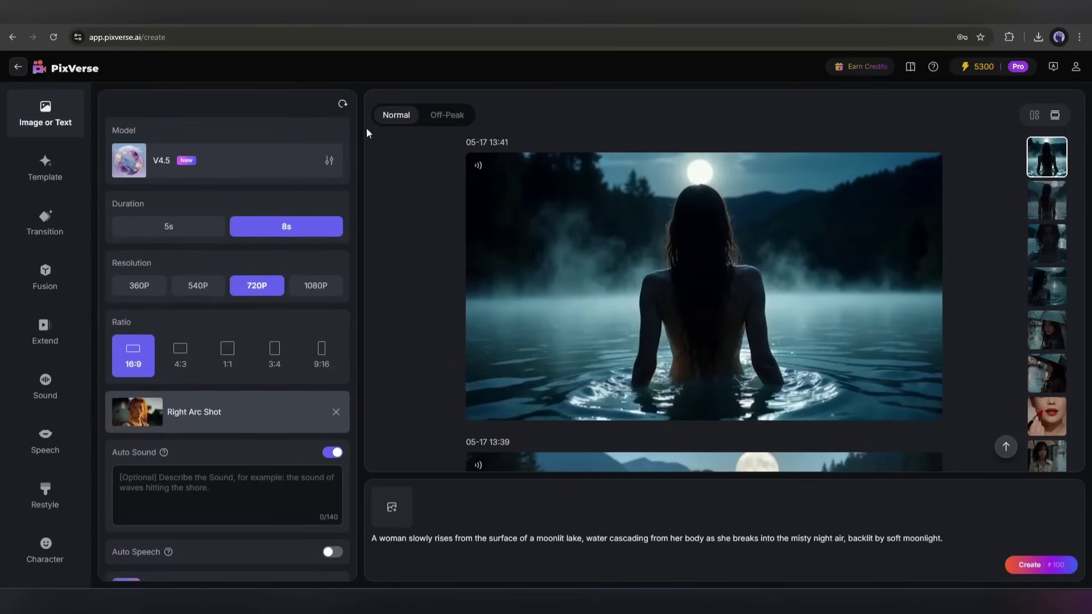
{"action": "scroll", "coordinate": [1056, 265], "scroll_direction": "down", "scroll_amount": 1}
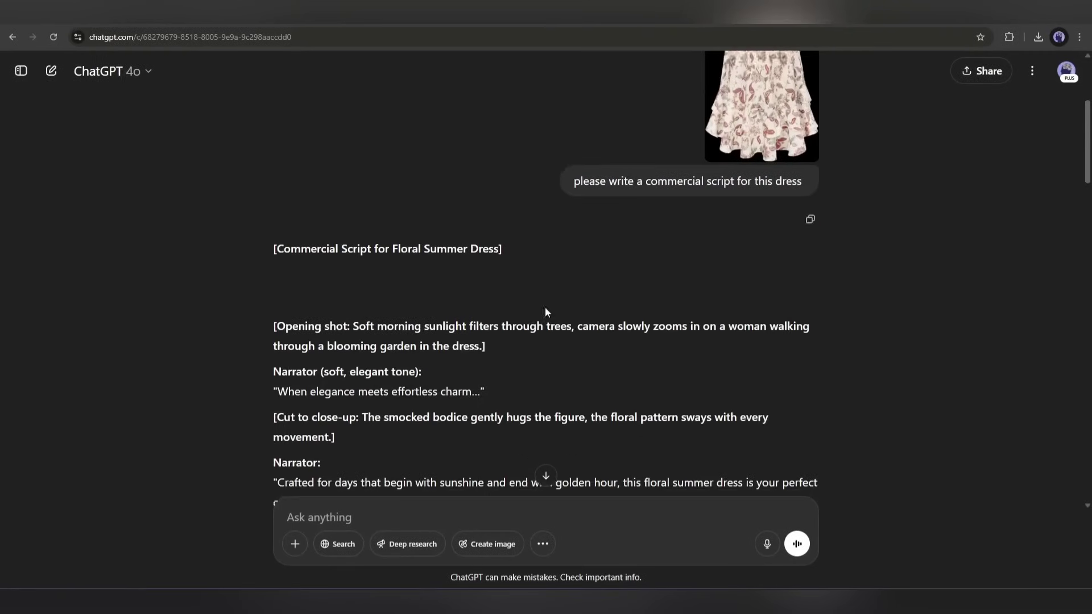
{"action": "scroll", "coordinate": [344, 290], "scroll_direction": "down", "scroll_amount": 1}
{"action": "scroll", "coordinate": [344, 290], "scroll_direction": "down", "scroll_amount": 2}
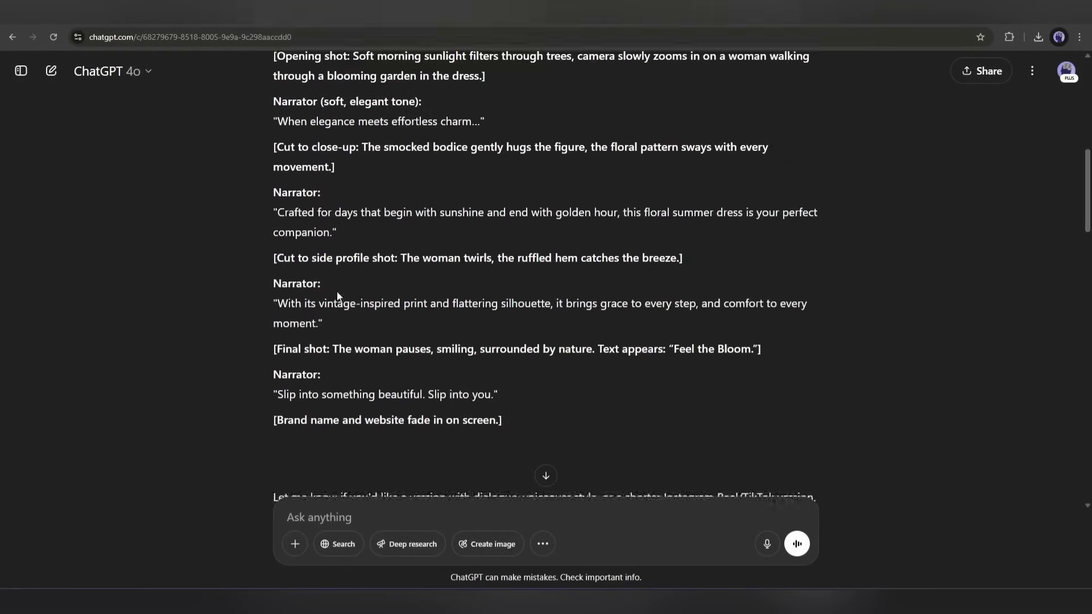
{"action": "scroll", "coordinate": [344, 291], "scroll_direction": "down", "scroll_amount": 2}
{"action": "scroll", "coordinate": [360, 296], "scroll_direction": "down", "scroll_amount": 3}
{"action": "scroll", "coordinate": [555, 298], "scroll_direction": "down", "scroll_amount": 2}
{"action": "scroll", "coordinate": [542, 300], "scroll_direction": "down", "scroll_amount": 2}
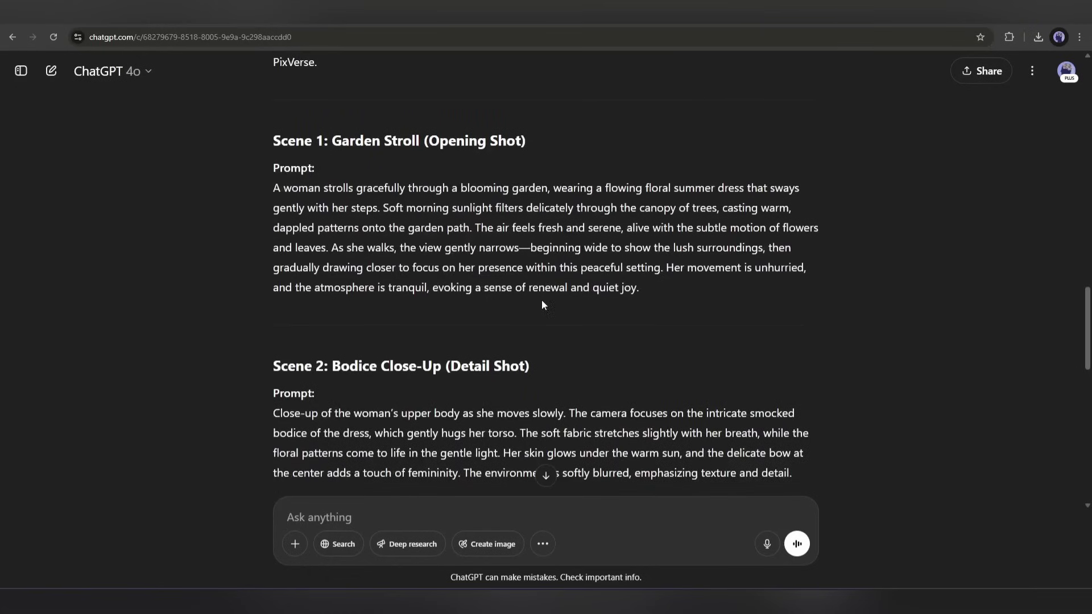
{"action": "scroll", "coordinate": [512, 297], "scroll_direction": "down", "scroll_amount": 1}
{"action": "scroll", "coordinate": [437, 294], "scroll_direction": "down", "scroll_amount": 1}
{"action": "scroll", "coordinate": [436, 294], "scroll_direction": "down", "scroll_amount": 2}
{"action": "scroll", "coordinate": [437, 290], "scroll_direction": "down", "scroll_amount": 3}
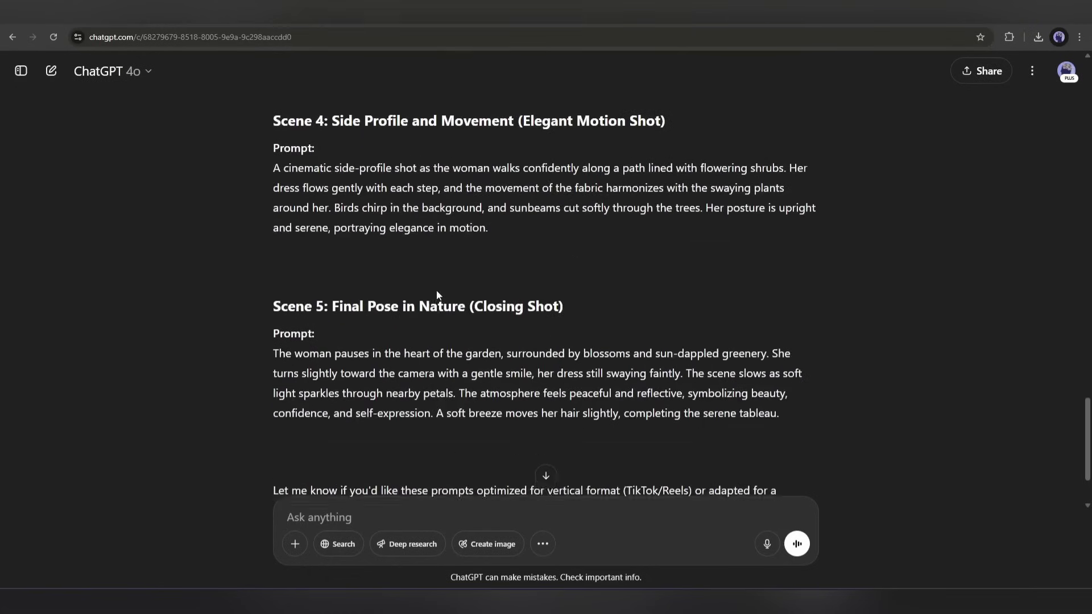
{"action": "scroll", "coordinate": [436, 290], "scroll_direction": "down", "scroll_amount": 1}
{"action": "scroll", "coordinate": [461, 290], "scroll_direction": "down", "scroll_amount": 1}
{"action": "scroll", "coordinate": [439, 303], "scroll_direction": "up", "scroll_amount": 4}
{"action": "scroll", "coordinate": [439, 304], "scroll_direction": "up", "scroll_amount": 4}
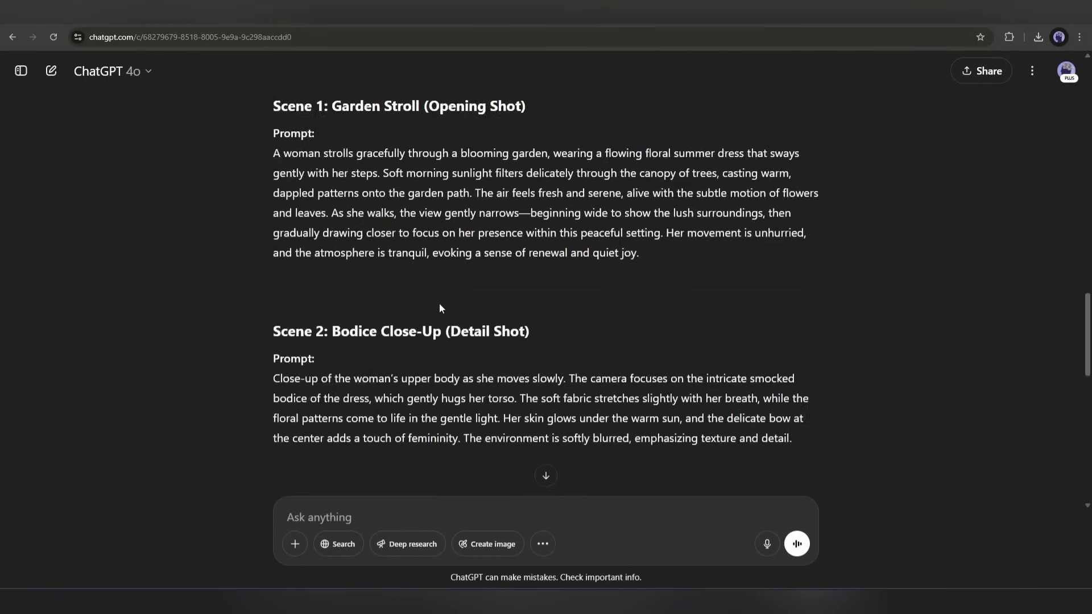
{"action": "scroll", "coordinate": [439, 302], "scroll_direction": "up", "scroll_amount": 5}
{"action": "scroll", "coordinate": [435, 301], "scroll_direction": "down", "scroll_amount": 2}
{"action": "scroll", "coordinate": [431, 299], "scroll_direction": "down", "scroll_amount": 1}
{"action": "scroll", "coordinate": [384, 298], "scroll_direction": "down", "scroll_amount": 1}
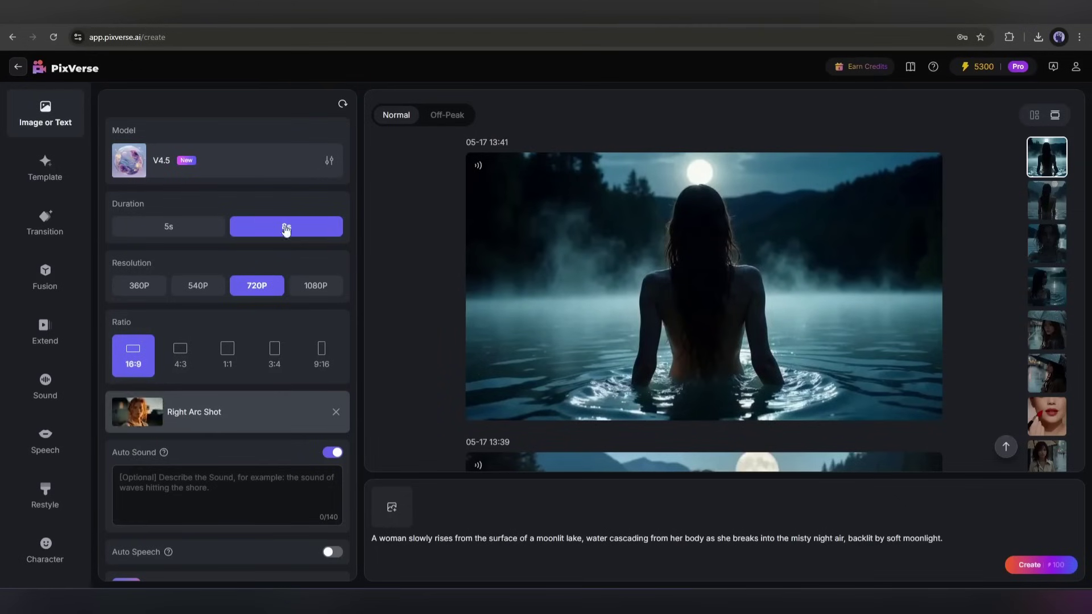
- Remove the Right Arc Shot camera move and upload the dress photo as reference image
{"action": "left_click", "coordinate": [336, 413]}
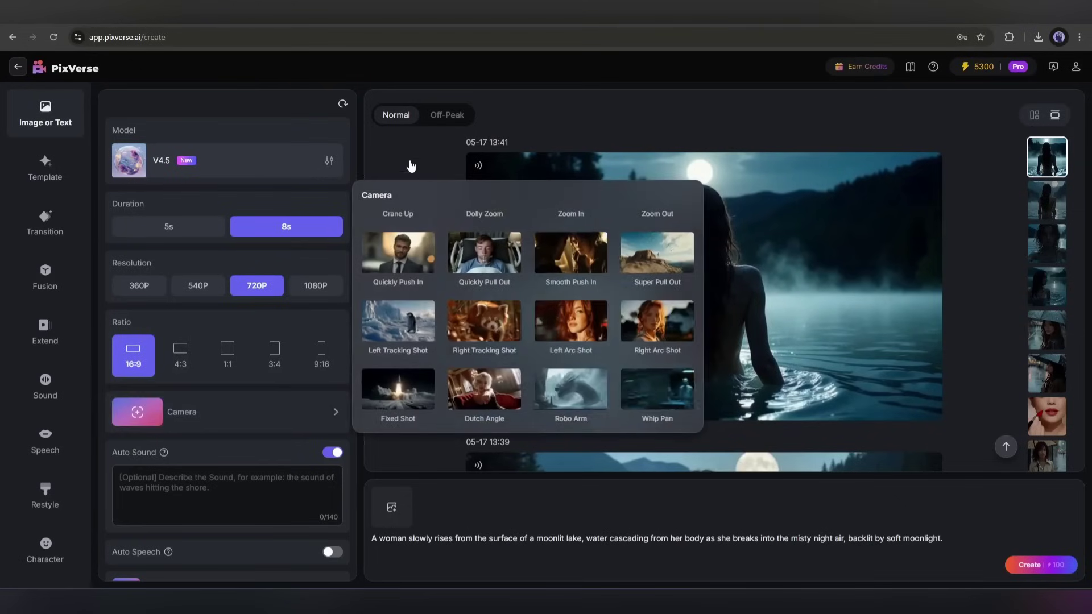
{"action": "left_click", "coordinate": [572, 103]}
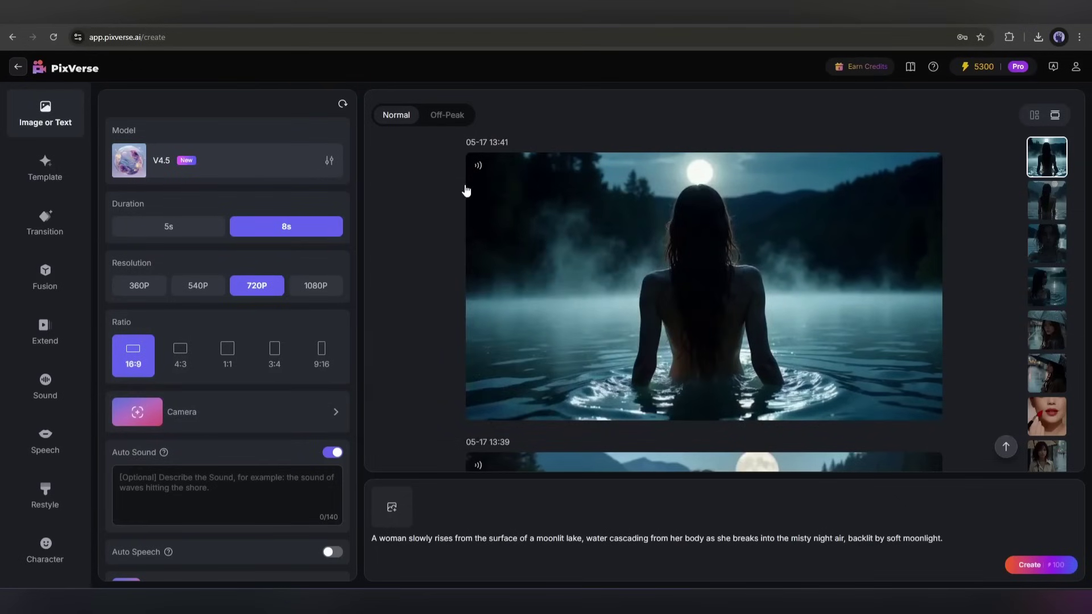
{"action": "scroll", "coordinate": [358, 453], "scroll_direction": "down", "scroll_amount": 1}
{"action": "scroll", "coordinate": [443, 389], "scroll_direction": "down", "scroll_amount": 2}
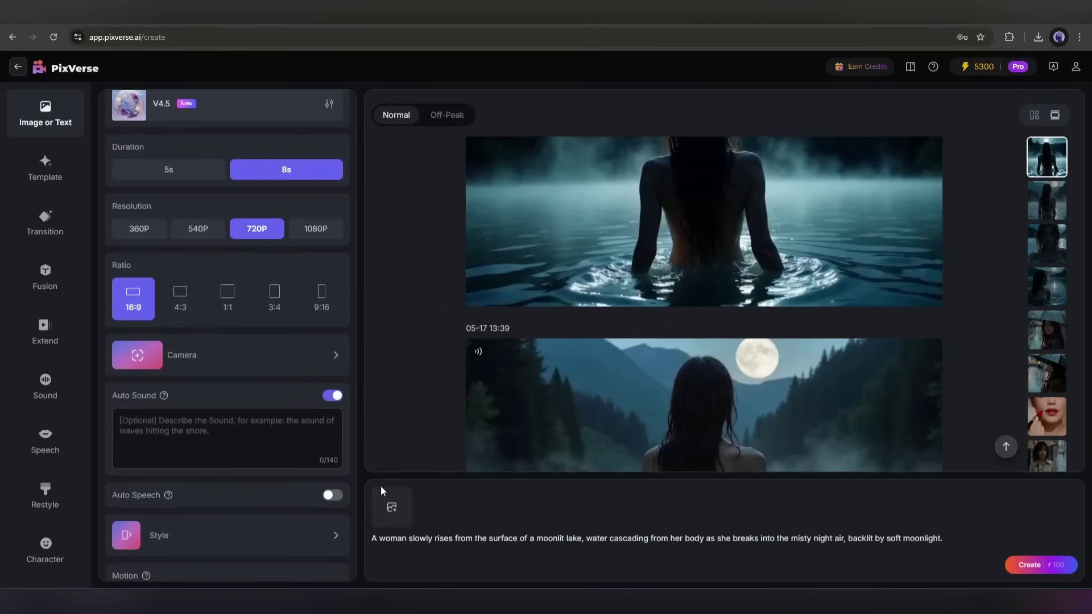
{"action": "left_click", "coordinate": [395, 507]}
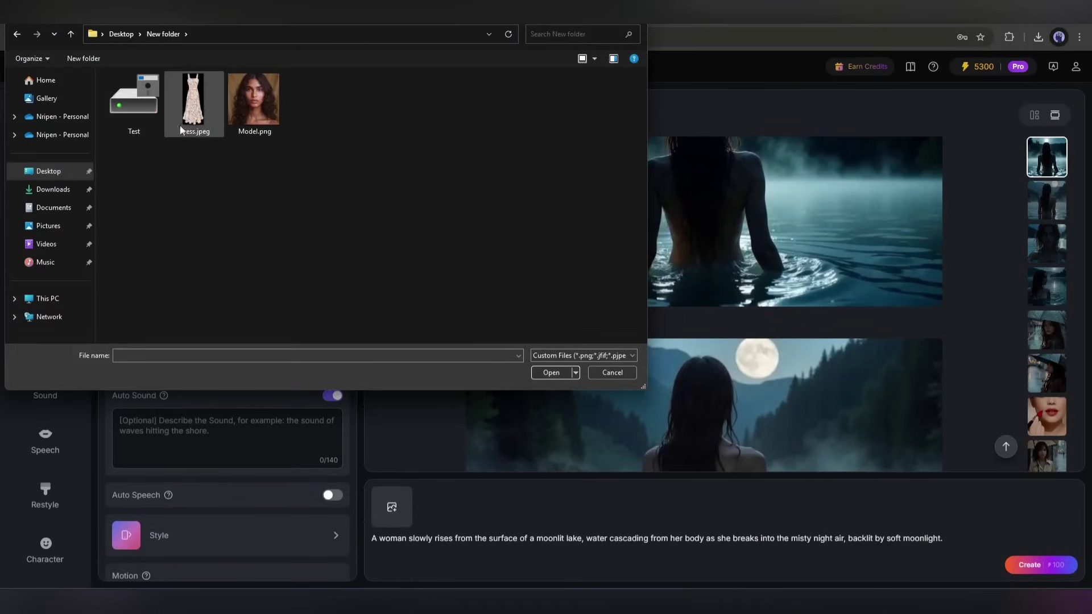
{"action": "double_click", "coordinate": [193, 102]}
- Replace the prompt with ChatGPT's Scene 1 garden-stroll text, generate, and preview the dress video
{"action": "left_click", "coordinate": [196, 12]}
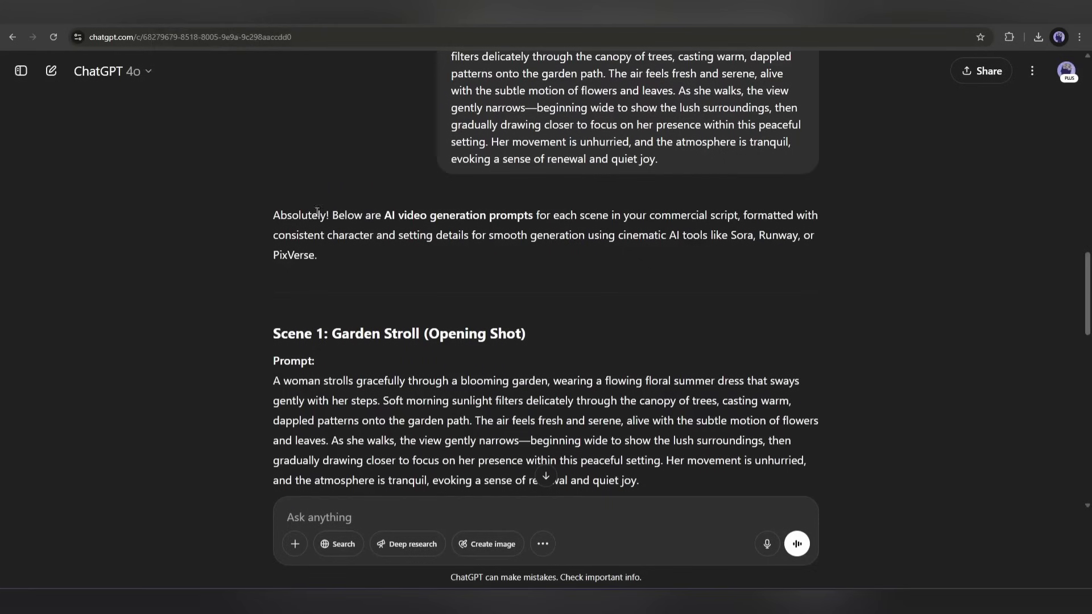
{"action": "left_click_drag", "start_coordinate": [273, 389], "coordinate": [648, 493]}
{"action": "key", "text": "ctrl+c"}
{"action": "left_click", "coordinate": [128, 22]}
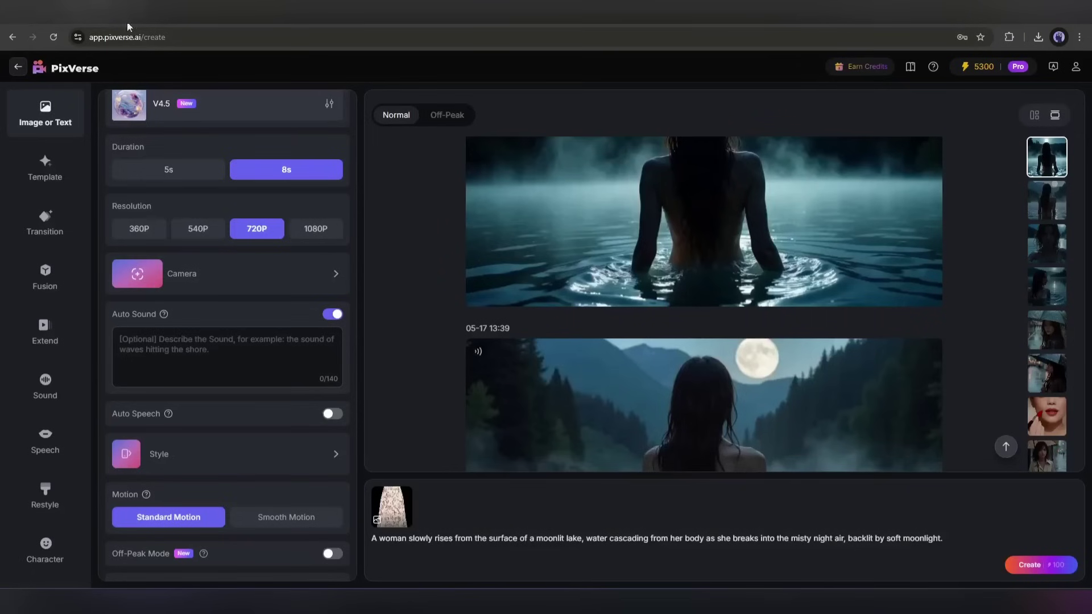
{"action": "key", "text": "ctrl+a"}
{"action": "key", "text": "ctrl+v"}
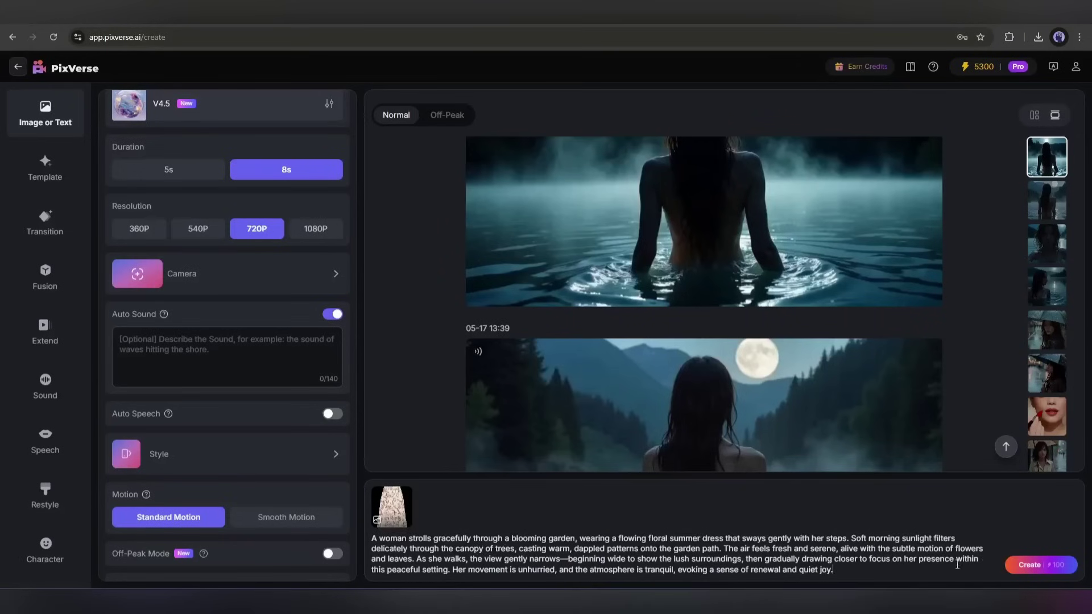
{"action": "left_click", "coordinate": [1030, 564]}
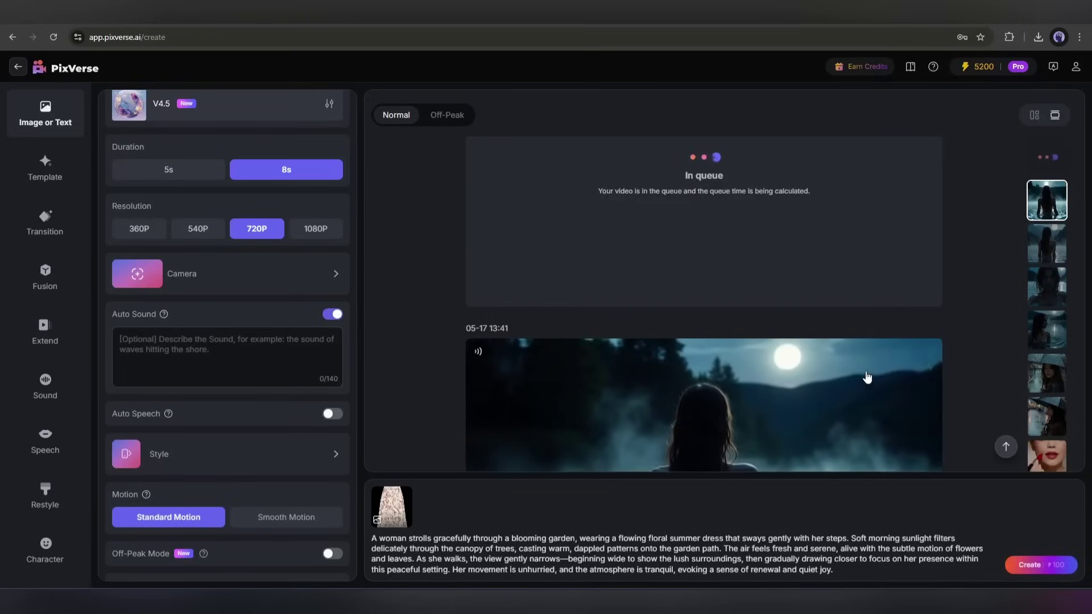
{"action": "left_click", "coordinate": [687, 259]}
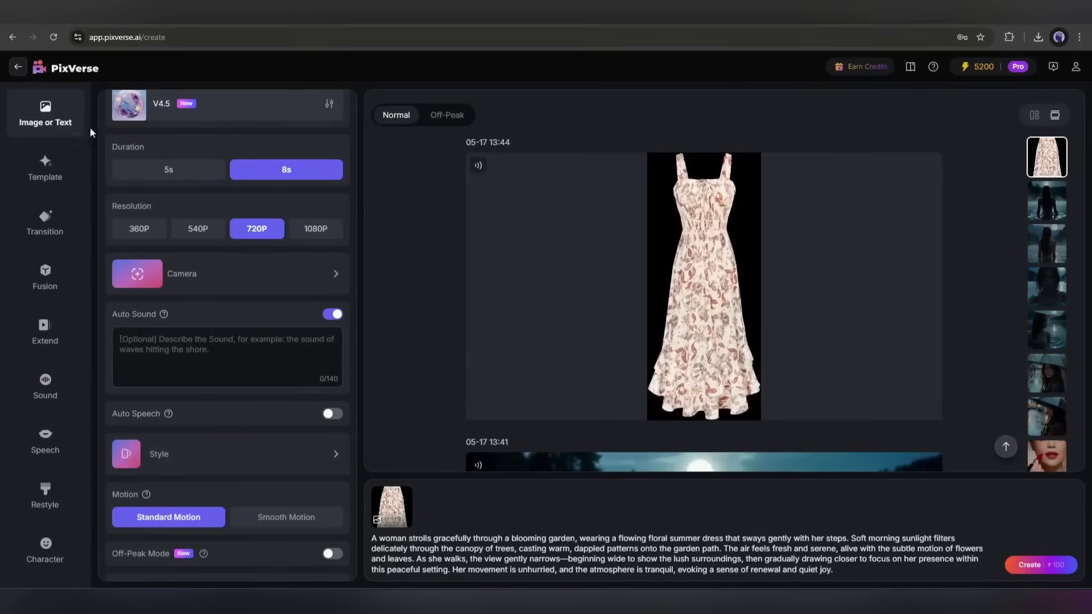
- In Fusion mode, upload Model.png and save it as subject Maria
{"action": "left_click", "coordinate": [48, 284]}
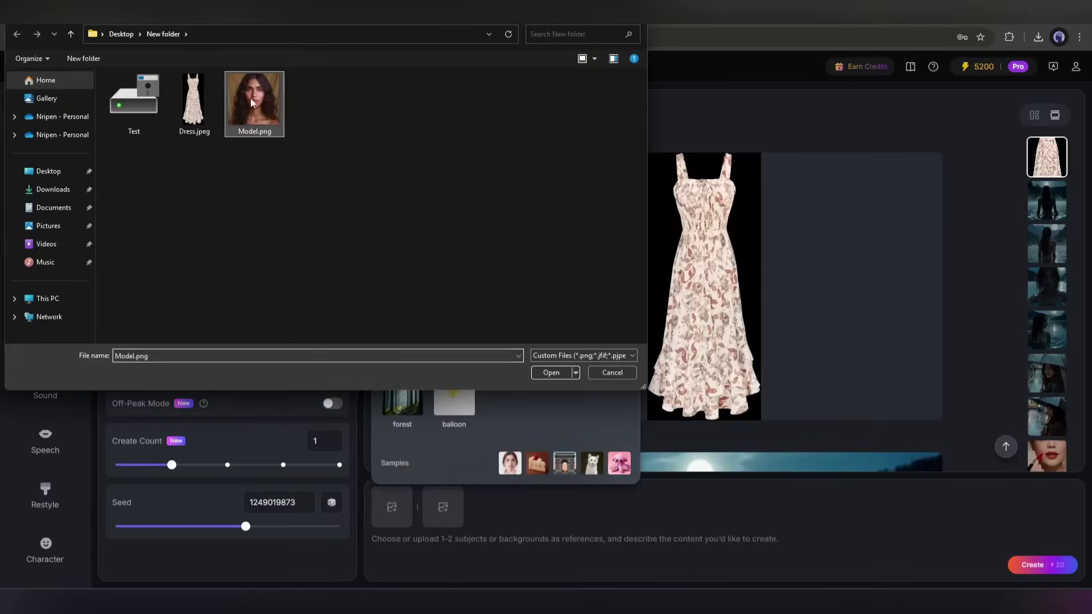
{"action": "double_click", "coordinate": [251, 102]}
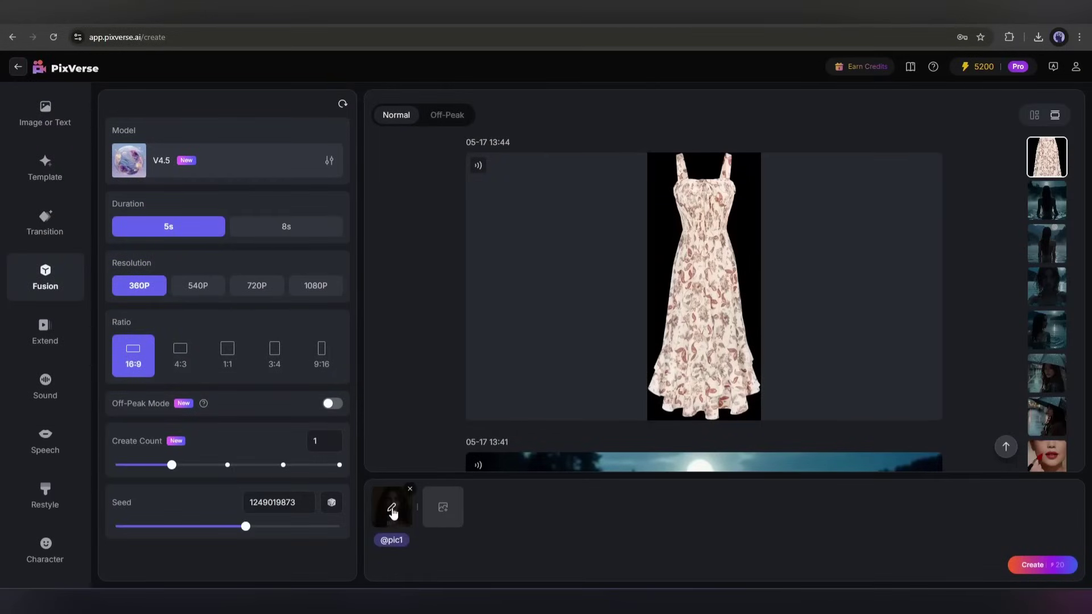
{"action": "left_click", "coordinate": [393, 510]}
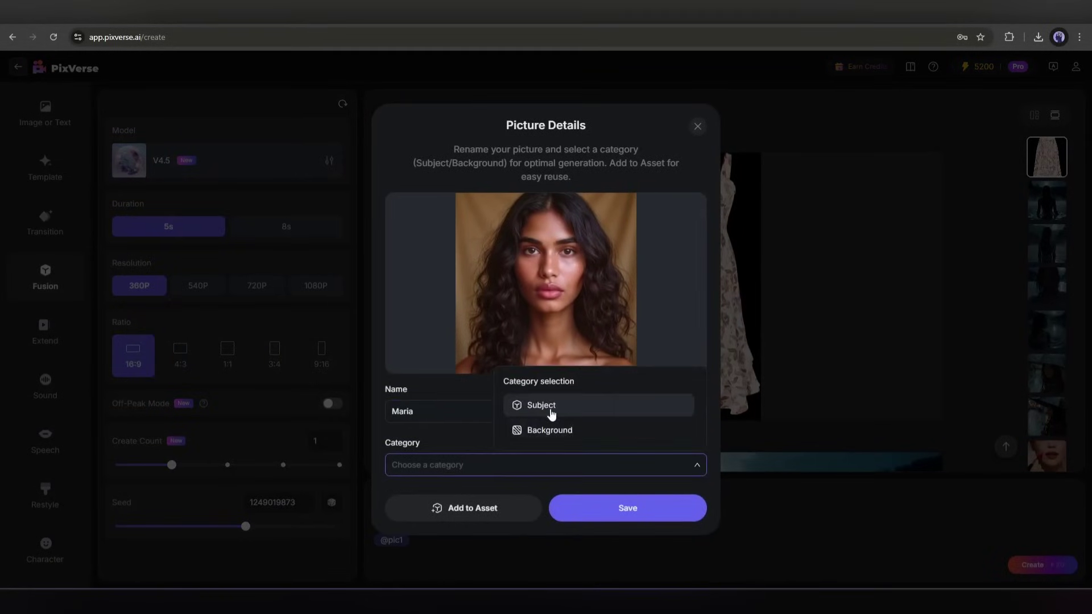
{"action": "left_click", "coordinate": [589, 496]}
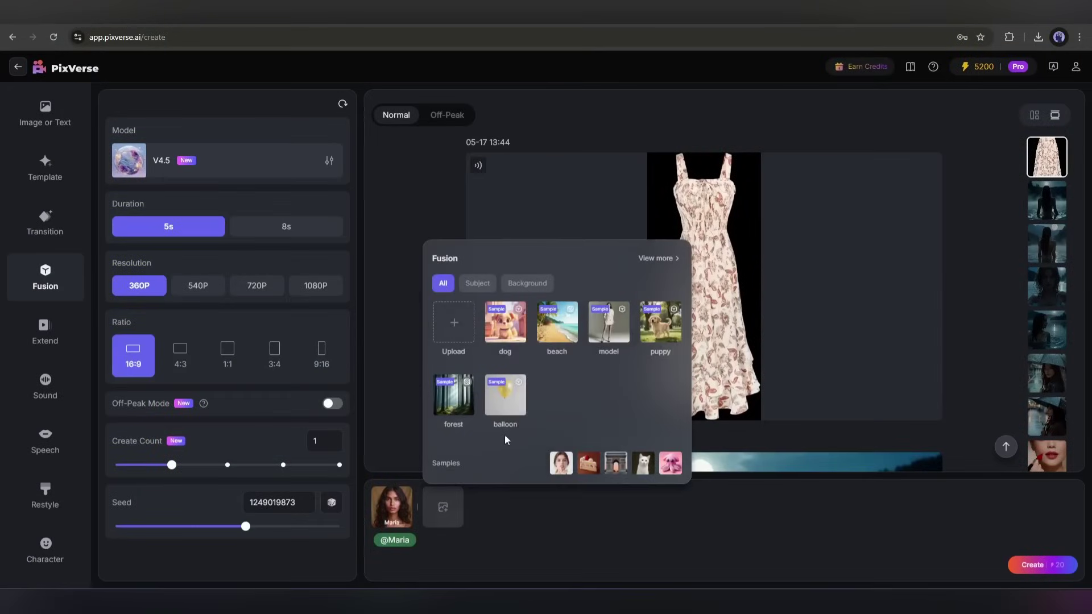
- Upload Dress.jpeg as a second reference and save it named Dress
{"action": "left_click", "coordinate": [468, 319]}
{"action": "double_click", "coordinate": [171, 98]}
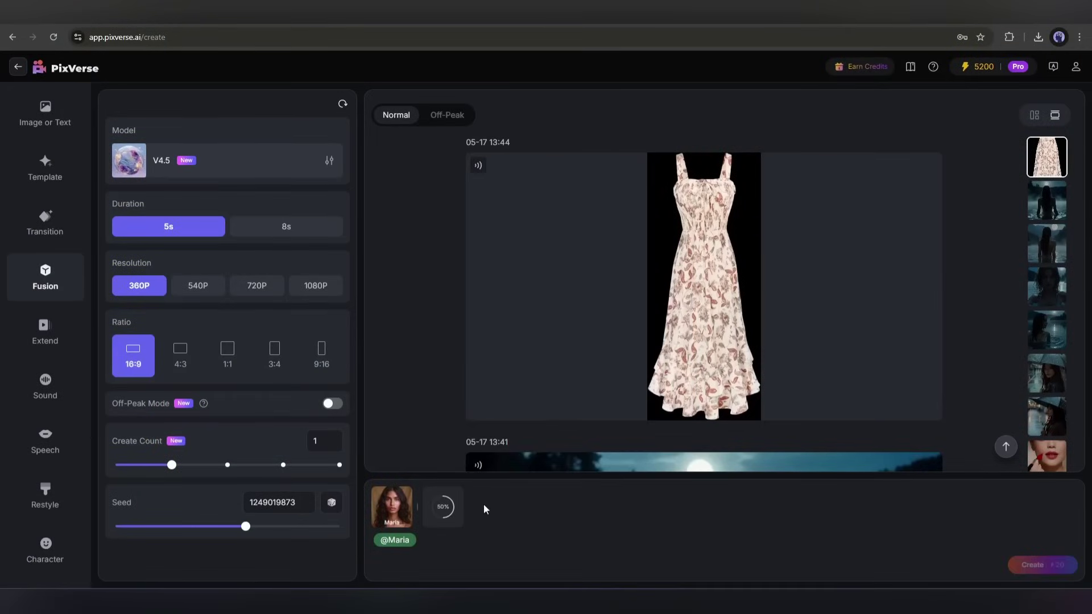
{"action": "left_click", "coordinate": [443, 508]}
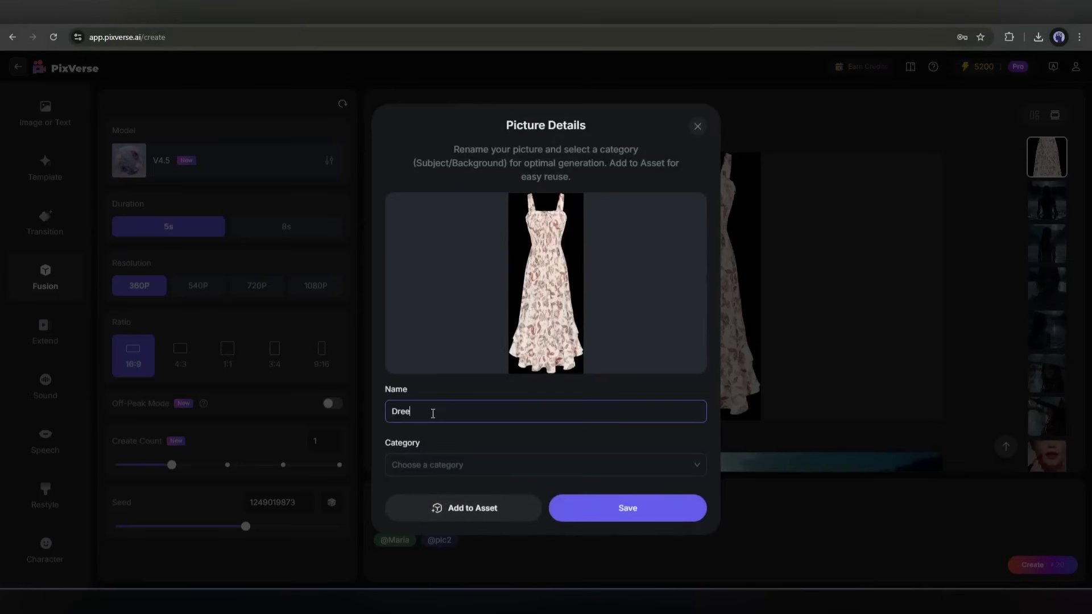
{"action": "left_click", "coordinate": [540, 407]}
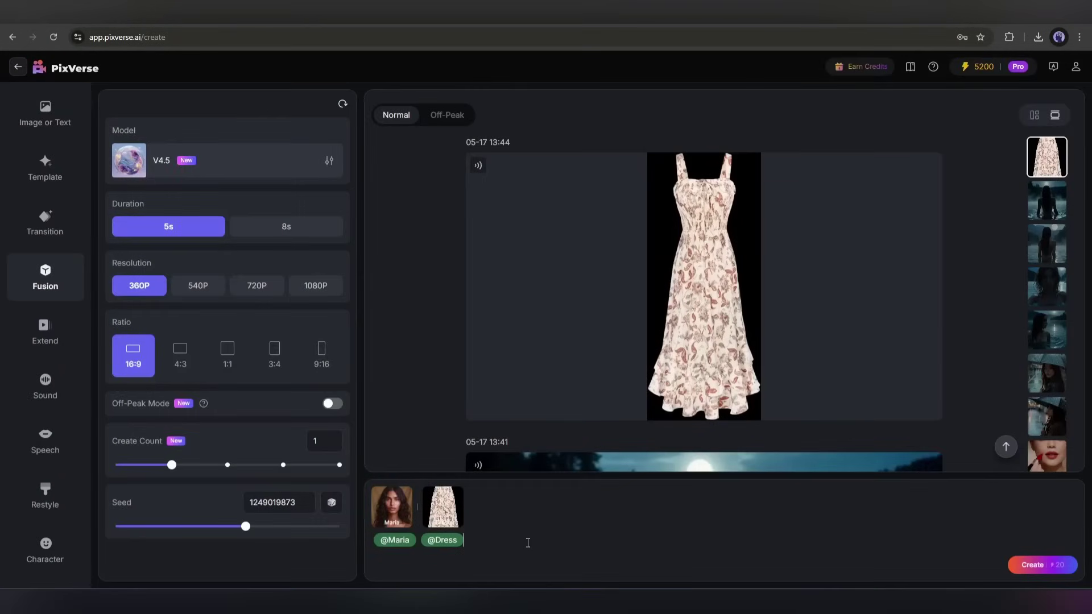
{"action": "key", "text": "ctrl+v"}
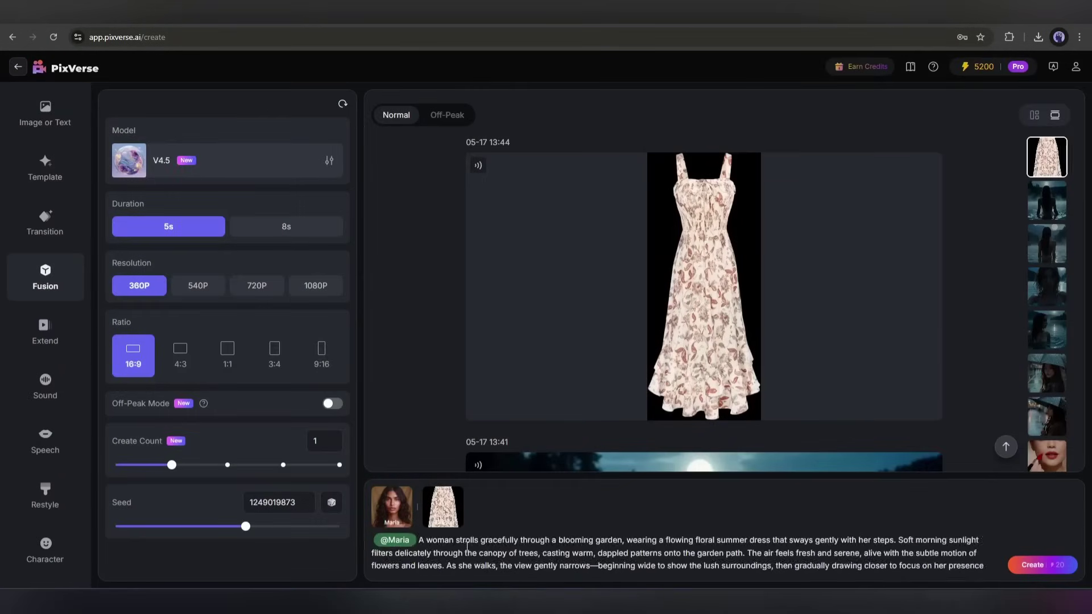
{"action": "key", "text": "BackSpace"}
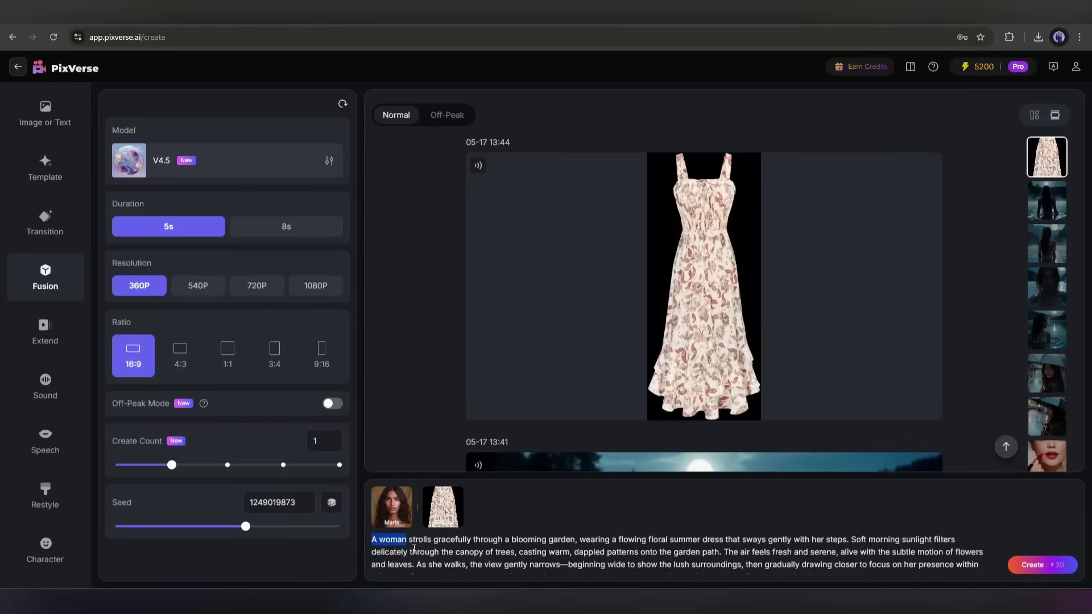
{"action": "type", "text": "@"}
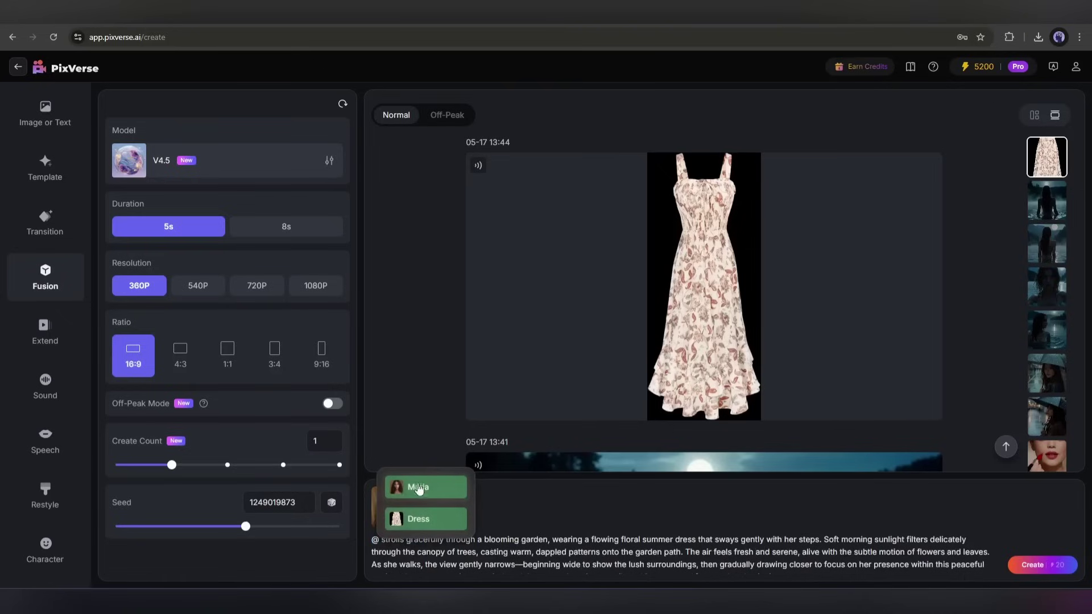
{"action": "left_click", "coordinate": [433, 488]}
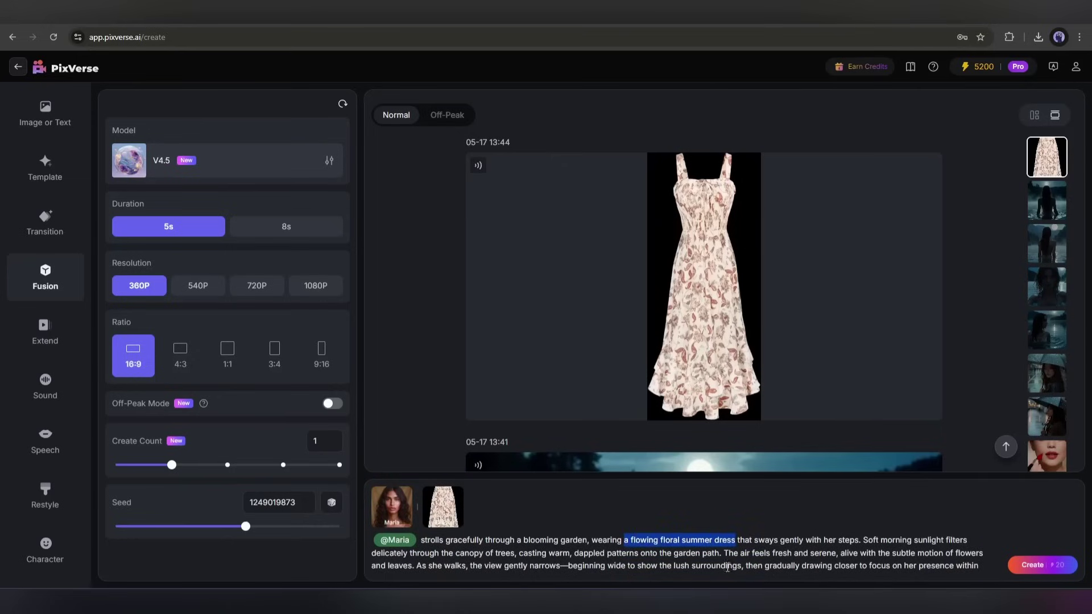
{"action": "type", "text": "@"}
{"action": "left_click", "coordinate": [679, 521]}
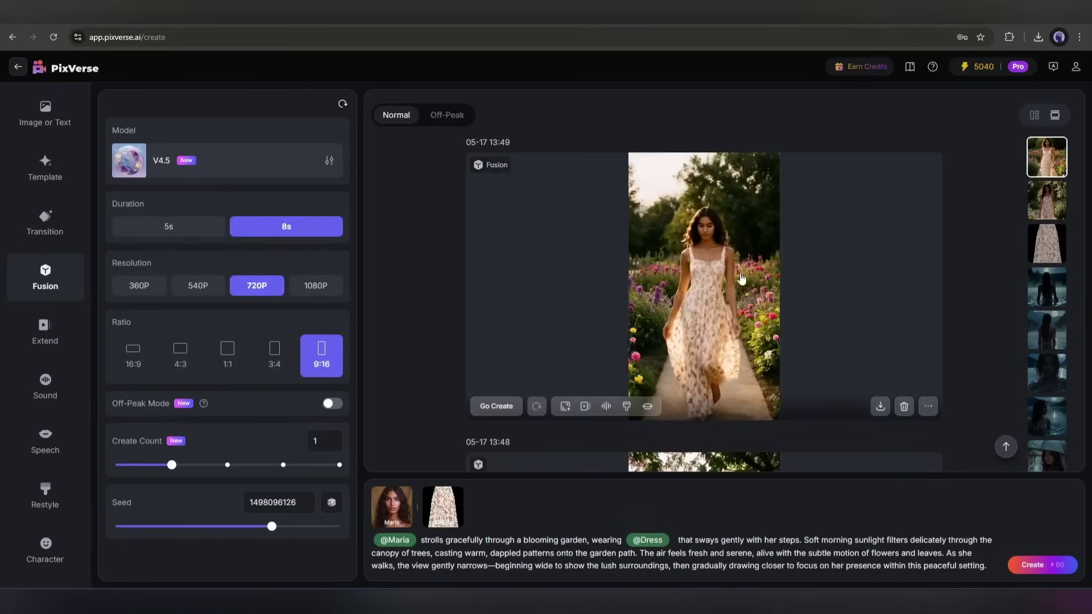
{"action": "left_click", "coordinate": [706, 290]}
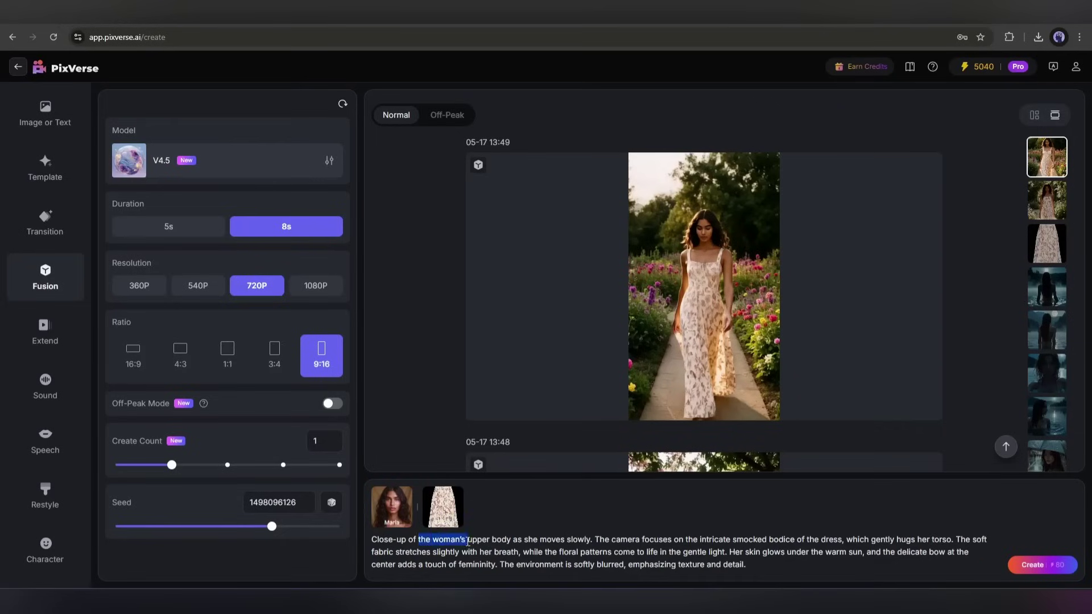
{"action": "type", "text": "@"}
{"action": "left_click", "coordinate": [476, 495]}
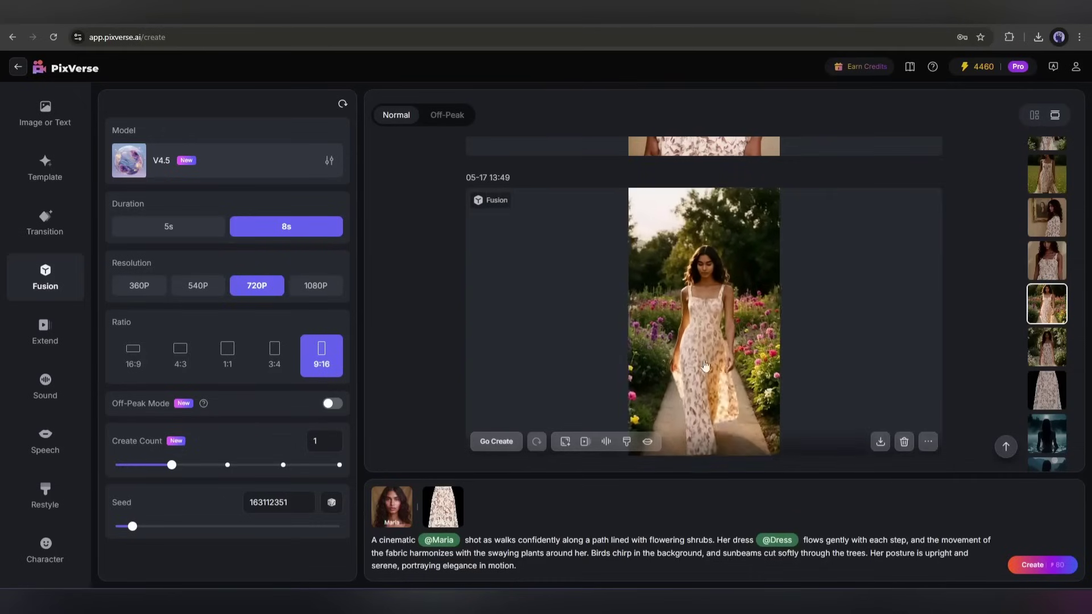
{"action": "scroll", "coordinate": [721, 335], "scroll_direction": "up", "scroll_amount": 3}
{"action": "scroll", "coordinate": [720, 335], "scroll_direction": "up", "scroll_amount": 3}
{"action": "scroll", "coordinate": [721, 335], "scroll_direction": "up", "scroll_amount": 3}
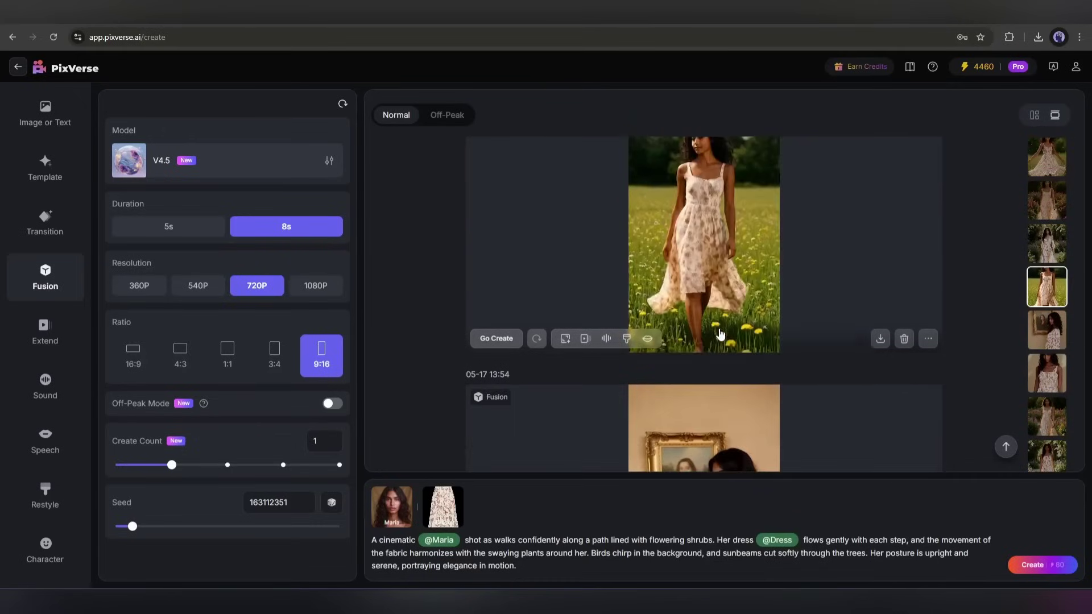
{"action": "scroll", "coordinate": [720, 335], "scroll_direction": "up", "scroll_amount": 1}
{"action": "scroll", "coordinate": [719, 335], "scroll_direction": "up", "scroll_amount": 2}
{"action": "scroll", "coordinate": [713, 336], "scroll_direction": "up", "scroll_amount": 3}
{"action": "scroll", "coordinate": [704, 339], "scroll_direction": "up", "scroll_amount": 2}
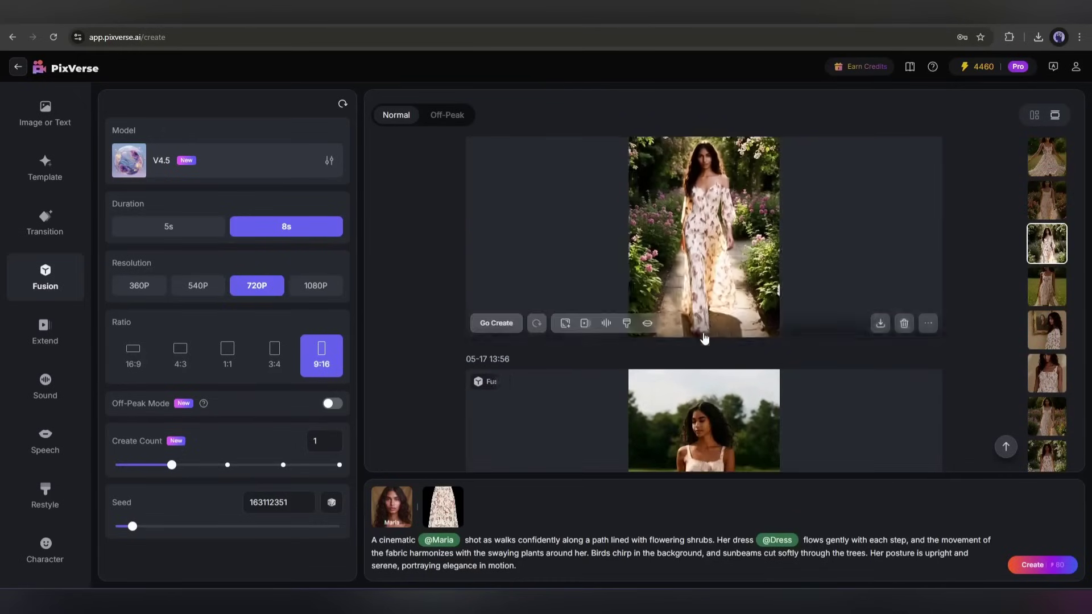
{"action": "scroll", "coordinate": [716, 339], "scroll_direction": "down", "scroll_amount": 2}
{"action": "scroll", "coordinate": [712, 339], "scroll_direction": "down", "scroll_amount": 2}
{"action": "scroll", "coordinate": [704, 340], "scroll_direction": "down", "scroll_amount": 2}
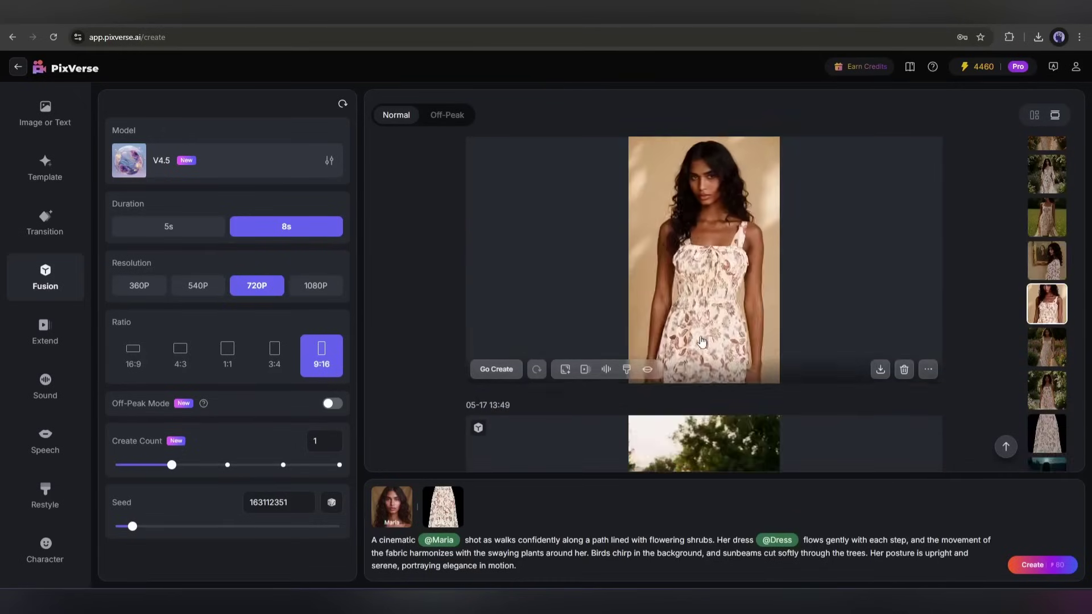
{"action": "scroll", "coordinate": [692, 342], "scroll_direction": "down", "scroll_amount": 2}
{"action": "scroll", "coordinate": [692, 341], "scroll_direction": "down", "scroll_amount": 1}
{"action": "mouse_move", "coordinate": [607, 442]}
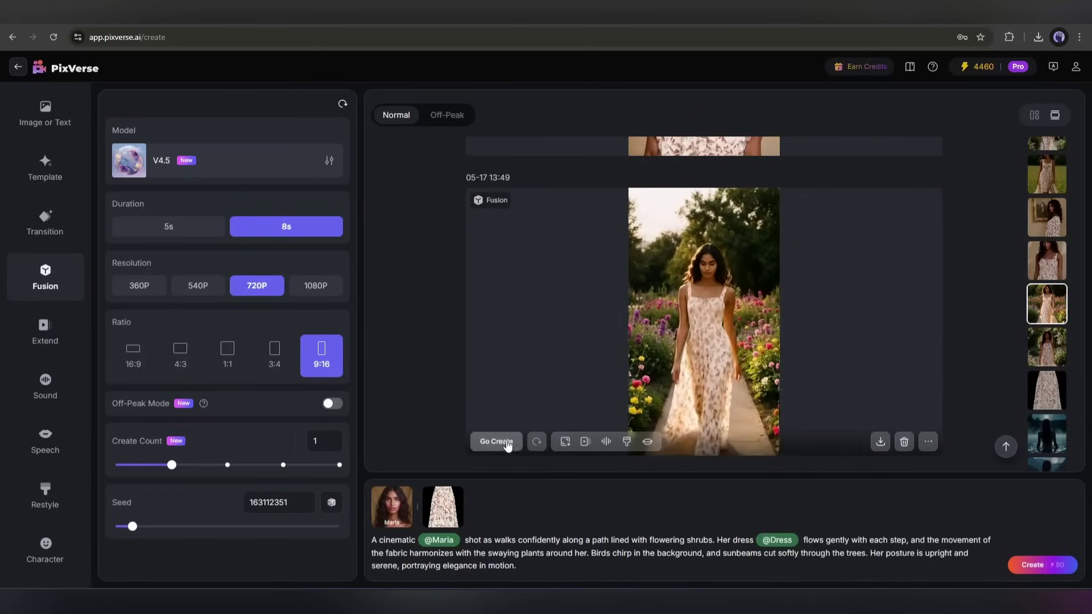
- Generate AI sound effects for Maria's garden-path video with no description, then open the result
{"action": "left_click", "coordinate": [606, 442]}
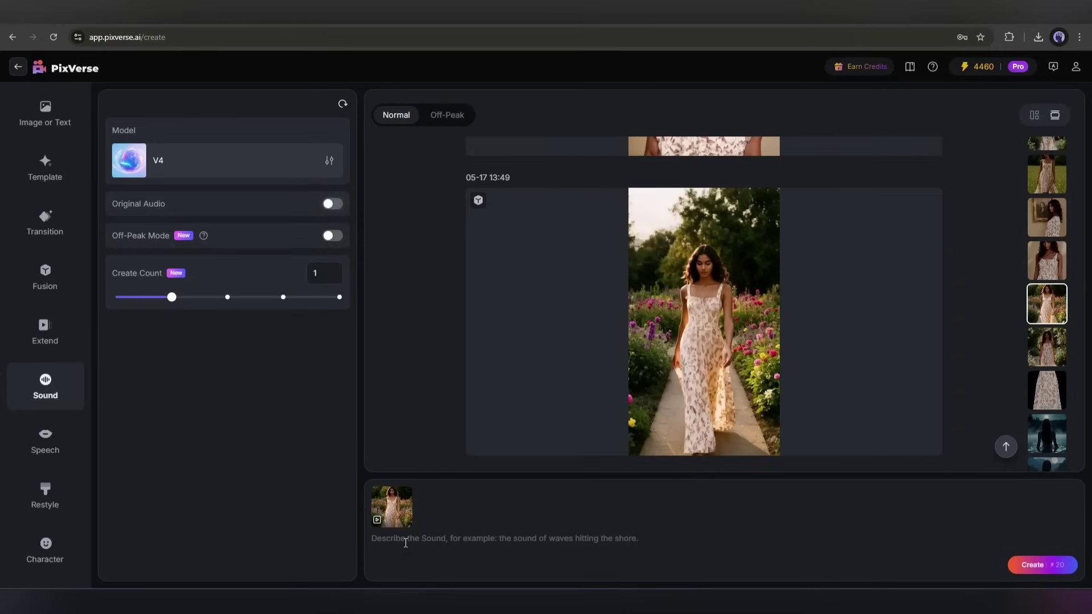
{"action": "left_click", "coordinate": [384, 542]}
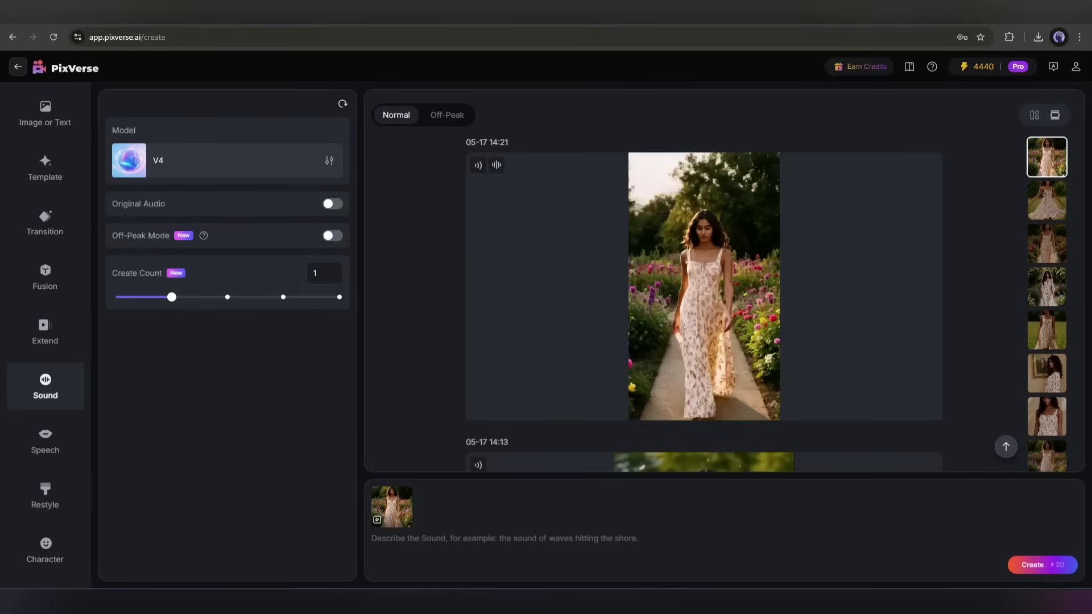
{"action": "left_click", "coordinate": [677, 298]}
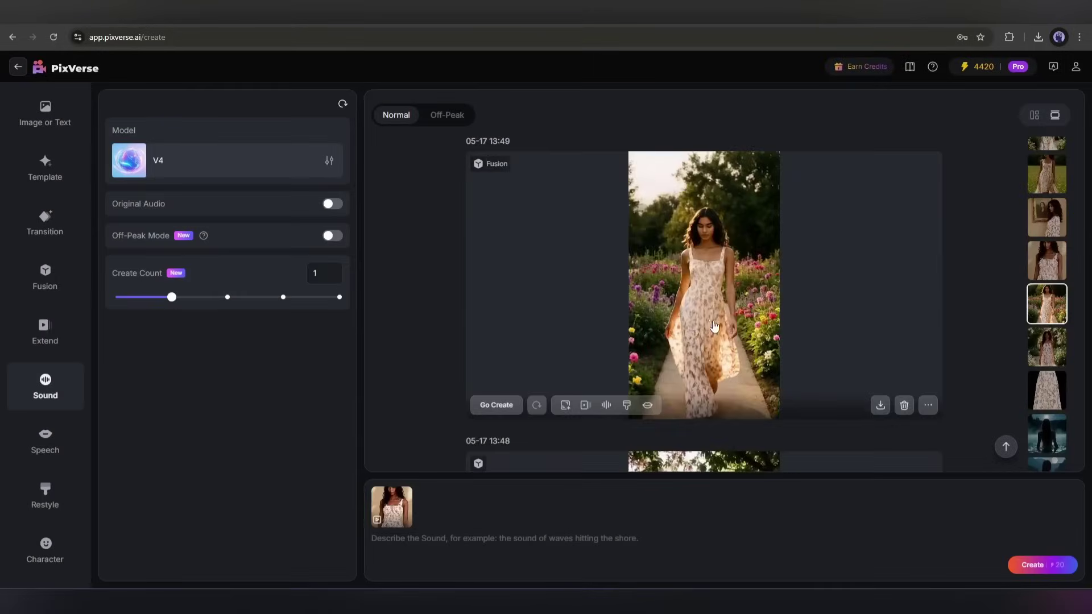
{"action": "scroll", "coordinate": [628, 386], "scroll_direction": "up", "scroll_amount": 2}
{"action": "scroll", "coordinate": [628, 387], "scroll_direction": "down", "scroll_amount": 1}
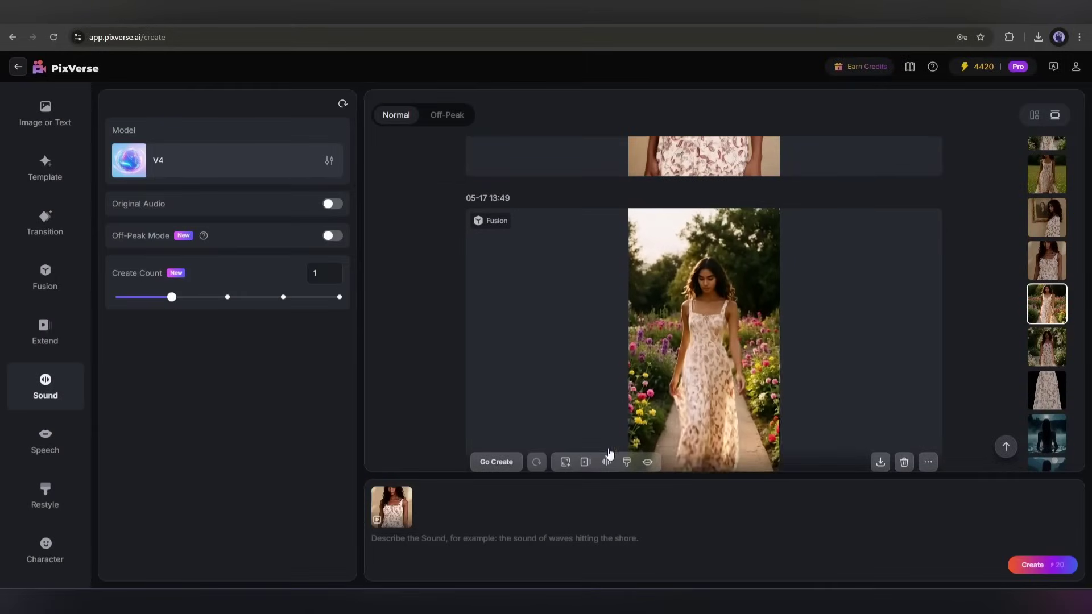
- Lip-sync 'Hi this is Maria your new Host' with the Auto voice and review the clip
{"action": "left_click", "coordinate": [647, 462]}
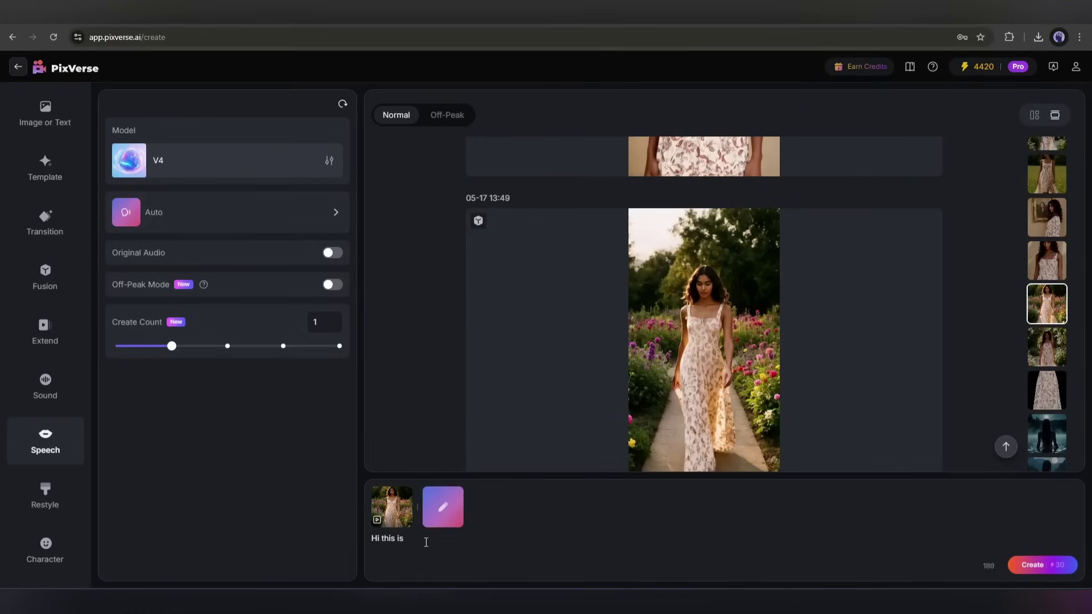
{"action": "left_click", "coordinate": [227, 209]}
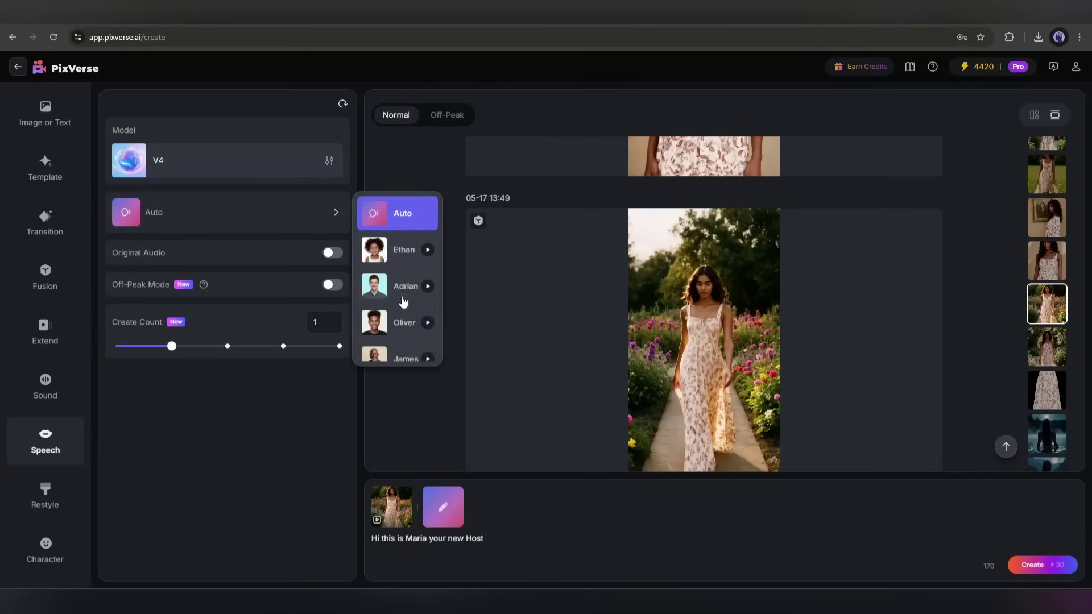
{"action": "left_click", "coordinate": [410, 214]}
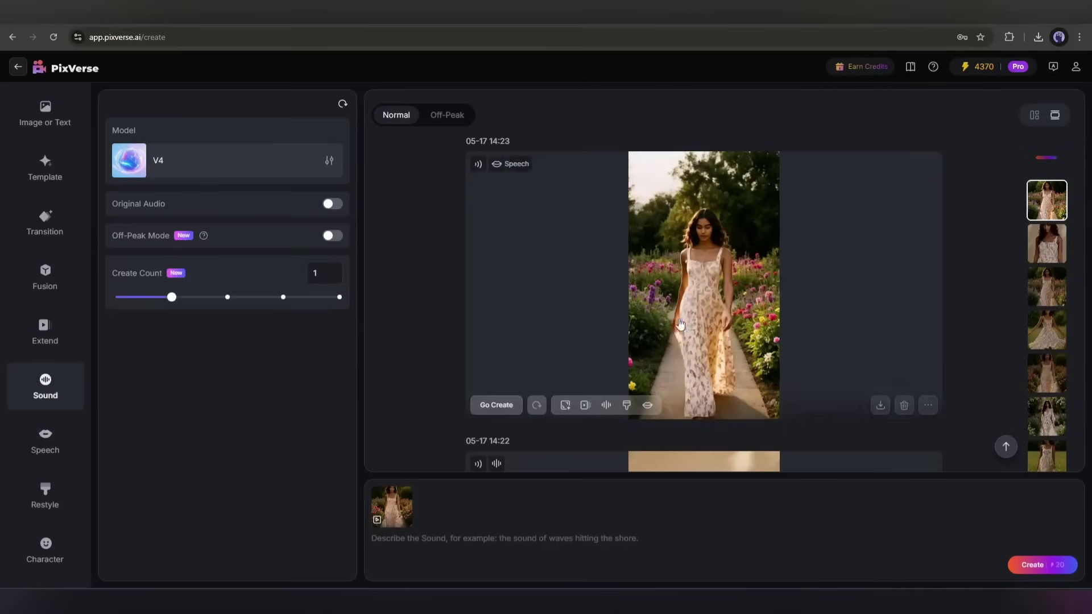
{"action": "left_click", "coordinate": [679, 324]}
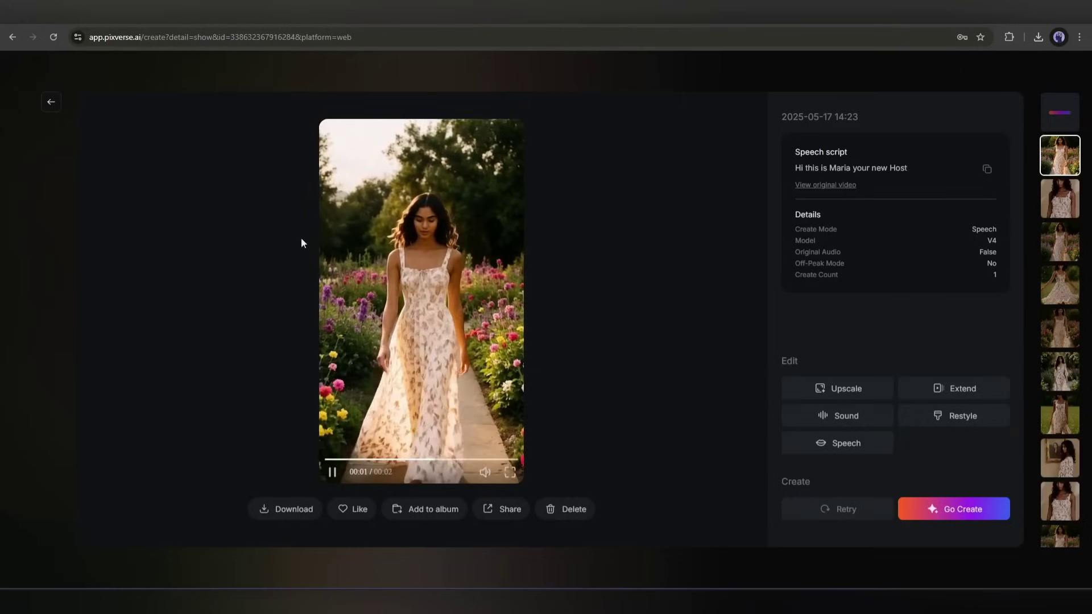
- Generate sound for the close-up floral-dress portrait clip, then replay the earlier garden clip
{"action": "left_click", "coordinate": [51, 102]}
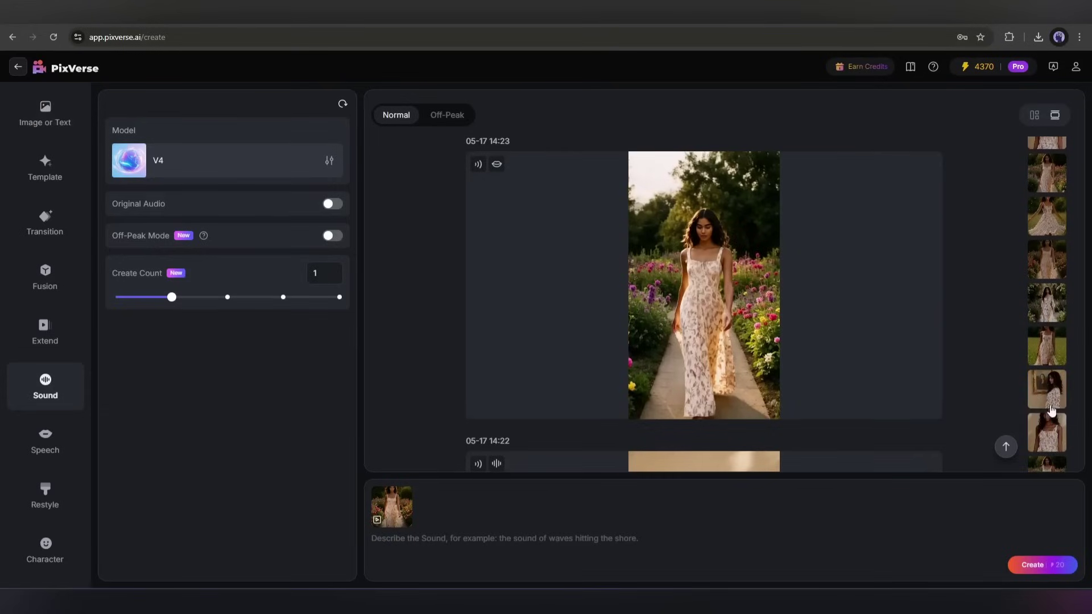
{"action": "left_click", "coordinate": [1050, 412]}
{"action": "left_click", "coordinate": [1054, 566]}
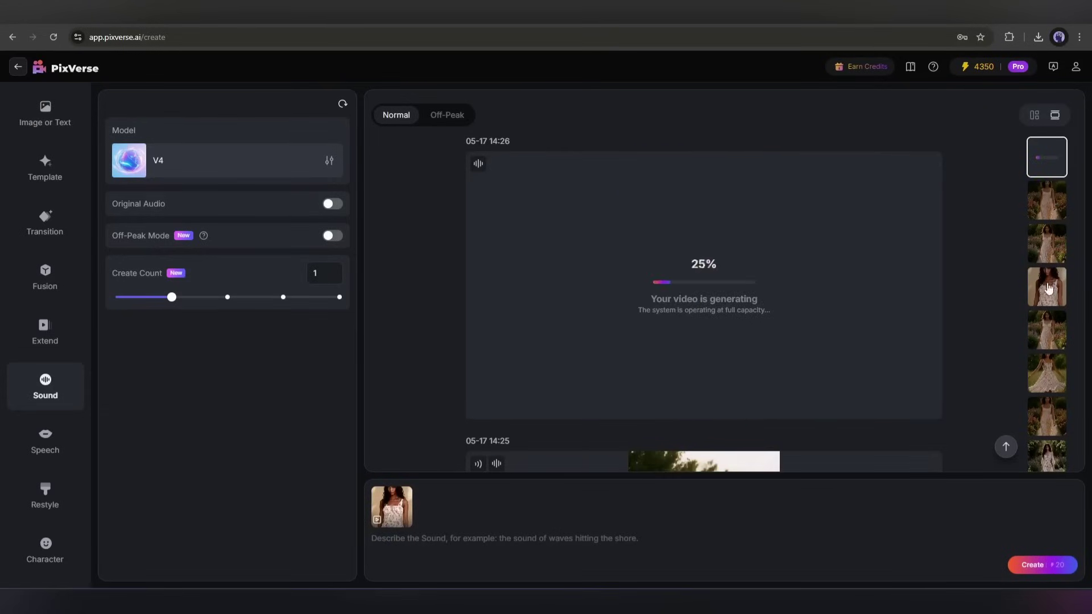
{"action": "left_click", "coordinate": [1049, 290]}
{"action": "left_click", "coordinate": [751, 384]}
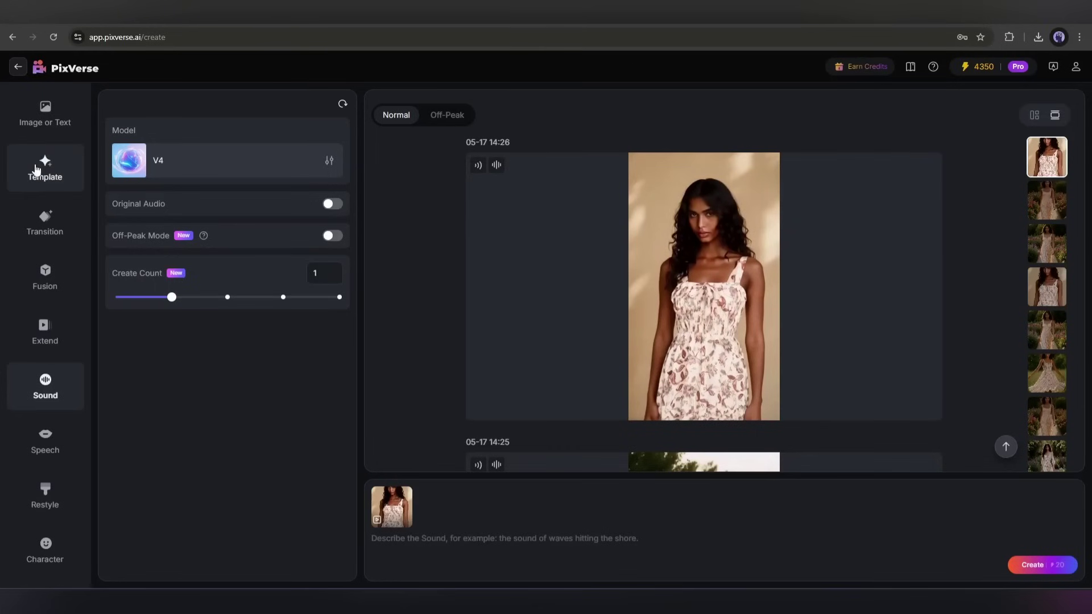
- Set up the YMCA AI Dance template with the Wonder Woman office photo, 1080P, Auto Sound, random seed
{"action": "left_click", "coordinate": [37, 169]}
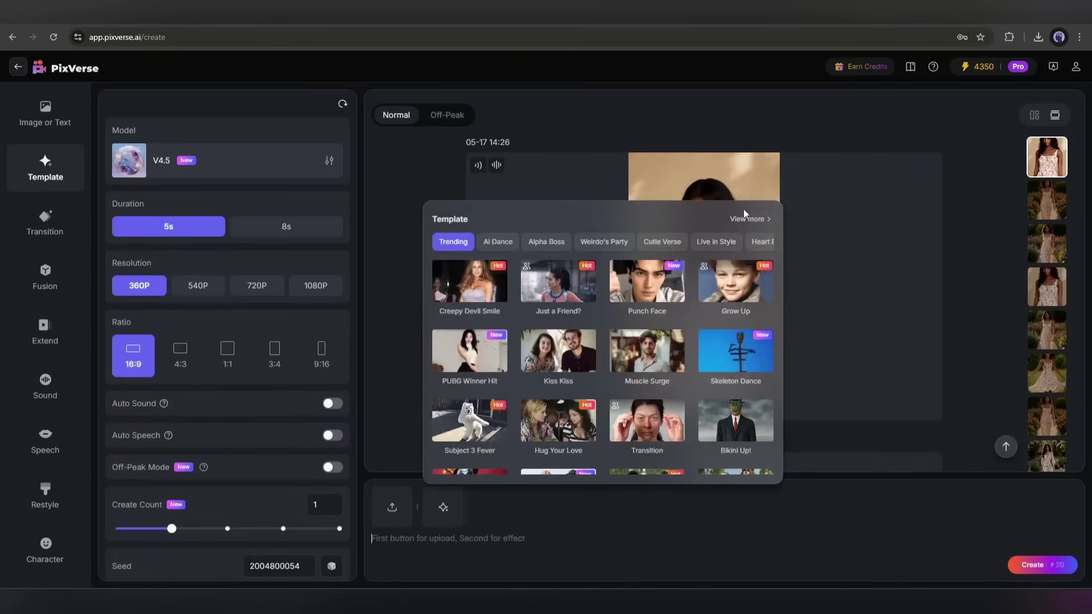
{"action": "scroll", "coordinate": [679, 285], "scroll_direction": "down", "scroll_amount": 1}
{"action": "scroll", "coordinate": [625, 321], "scroll_direction": "down", "scroll_amount": 3}
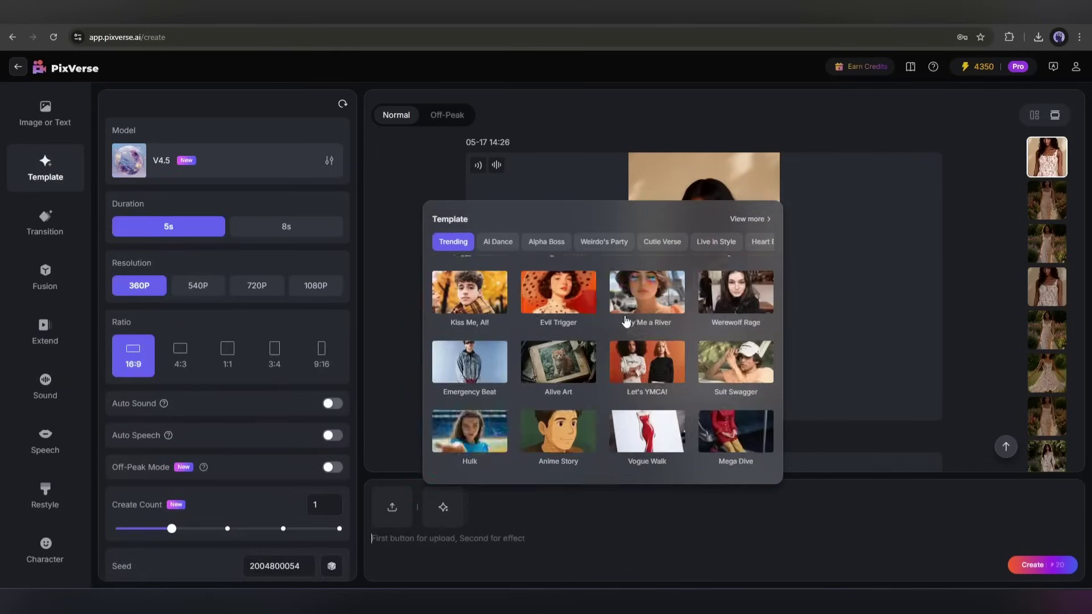
{"action": "scroll", "coordinate": [625, 321], "scroll_direction": "down", "scroll_amount": 3}
{"action": "scroll", "coordinate": [626, 321], "scroll_direction": "down", "scroll_amount": 3}
{"action": "scroll", "coordinate": [625, 321], "scroll_direction": "down", "scroll_amount": 2}
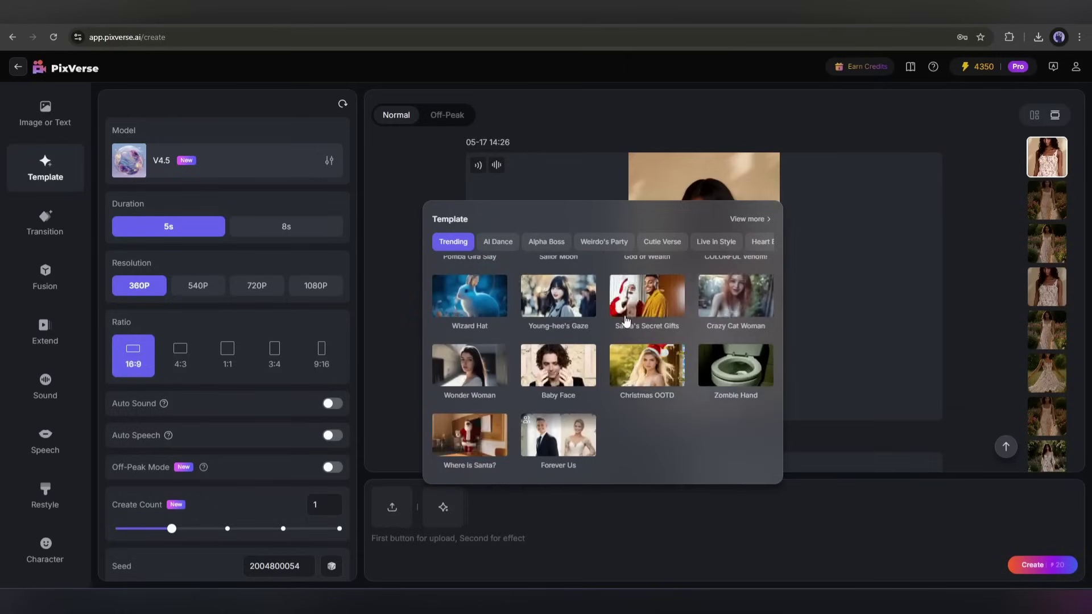
{"action": "scroll", "coordinate": [550, 380], "scroll_direction": "up", "scroll_amount": 10}
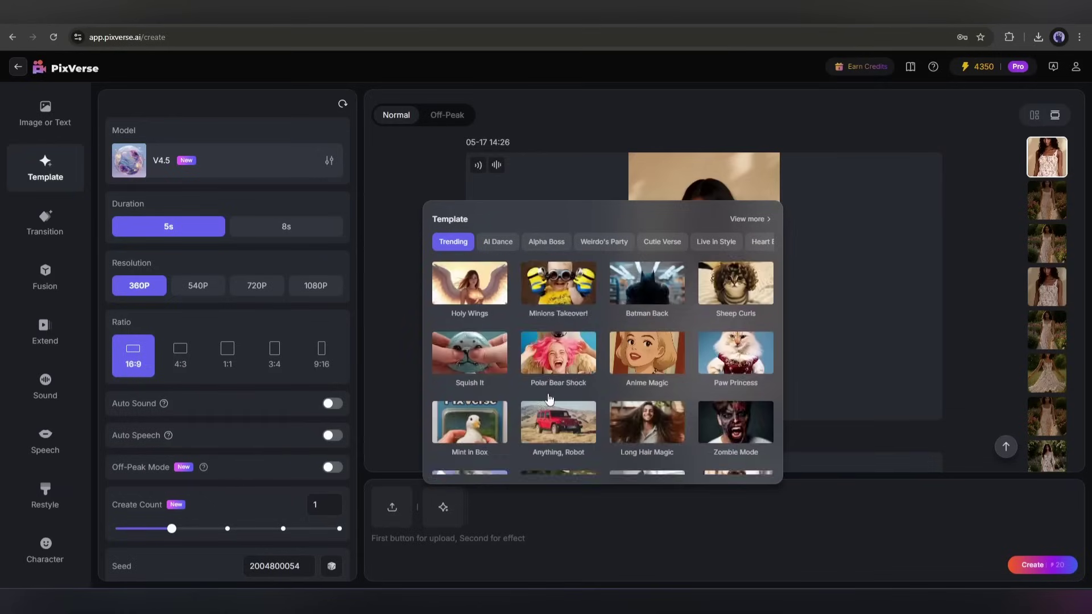
{"action": "scroll", "coordinate": [549, 399], "scroll_direction": "up", "scroll_amount": 5}
{"action": "scroll", "coordinate": [548, 397], "scroll_direction": "up", "scroll_amount": 5}
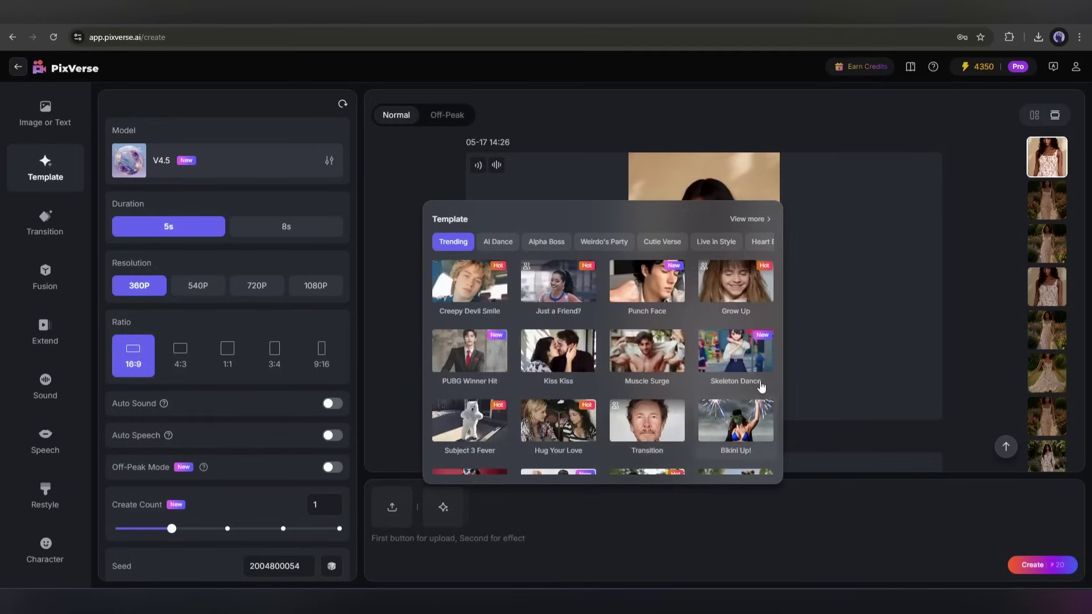
{"action": "left_click", "coordinate": [507, 246]}
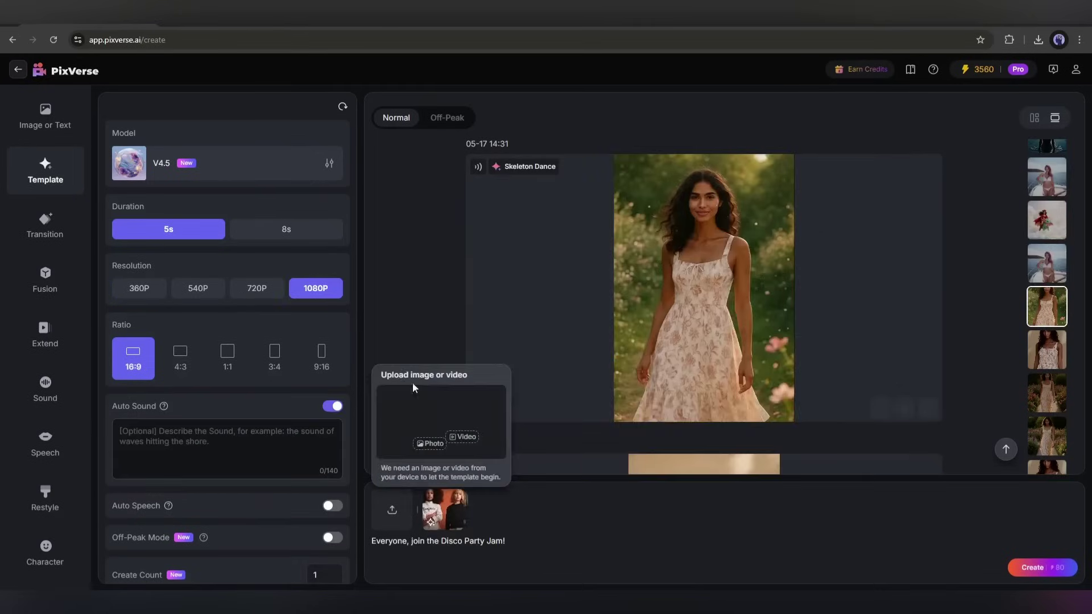
{"action": "left_click", "coordinate": [392, 509]}
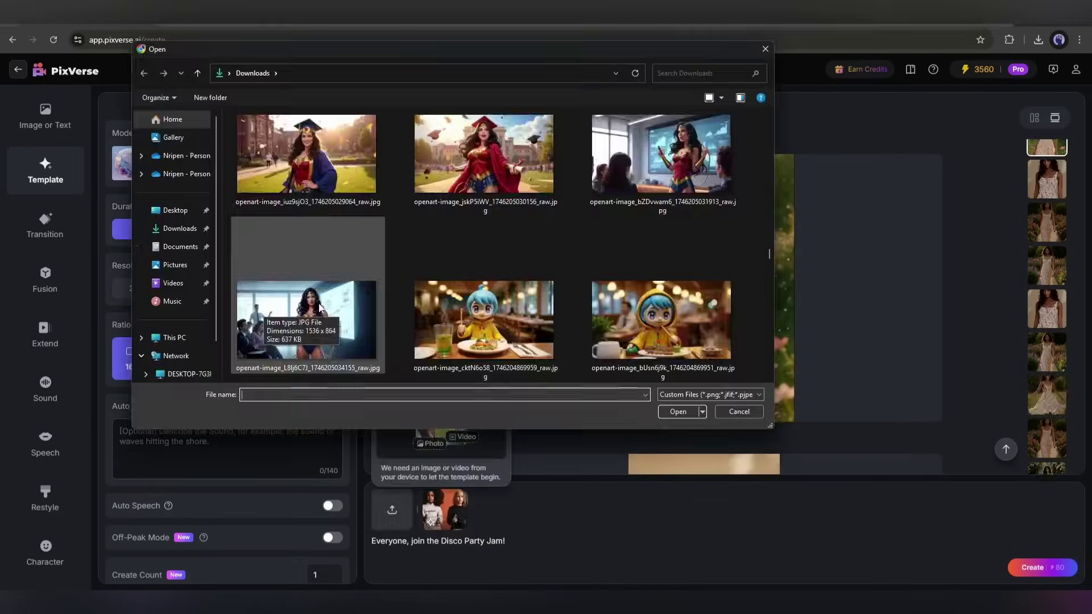
{"action": "double_click", "coordinate": [244, 274]}
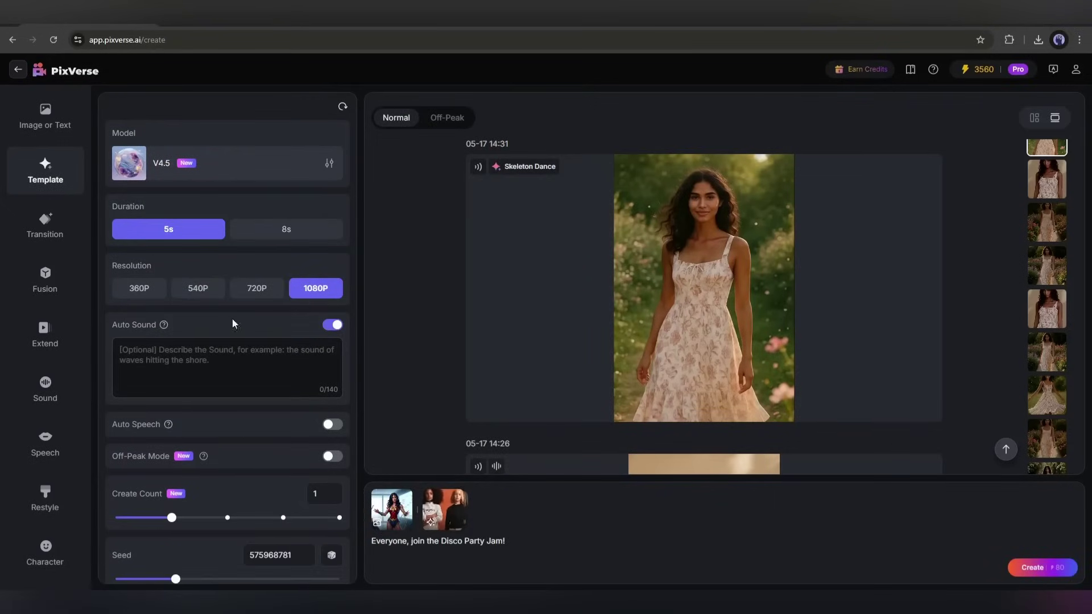
{"action": "scroll", "coordinate": [233, 318], "scroll_direction": "down", "scroll_amount": 1}
{"action": "left_click", "coordinate": [331, 540]}
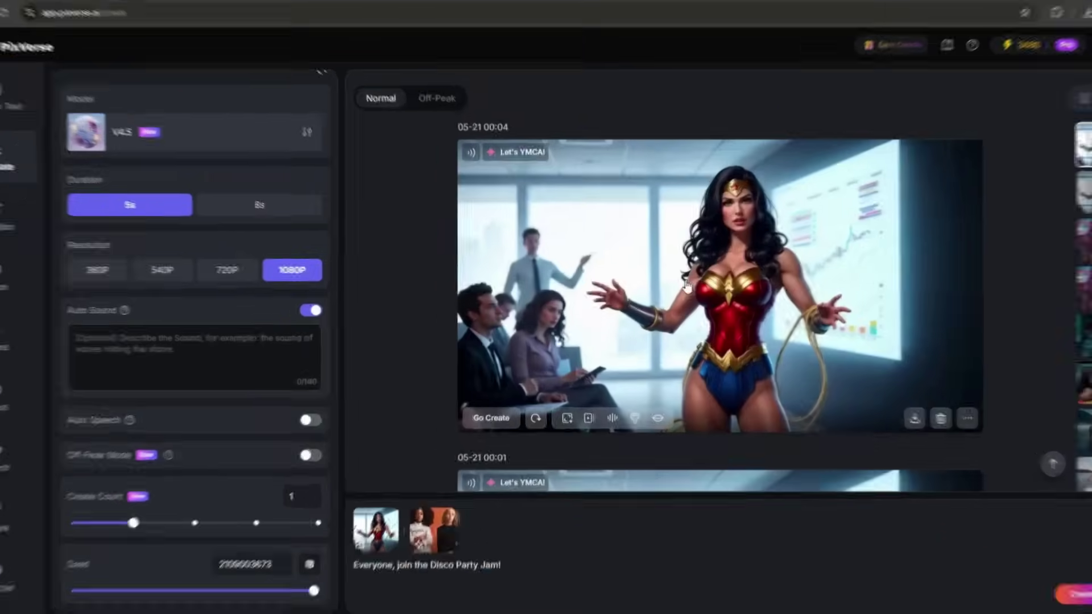
- Create the dance video, then a Dream Mount video of Wonder Woman riding a baby dragon, and review it
{"action": "left_click", "coordinate": [675, 300]}
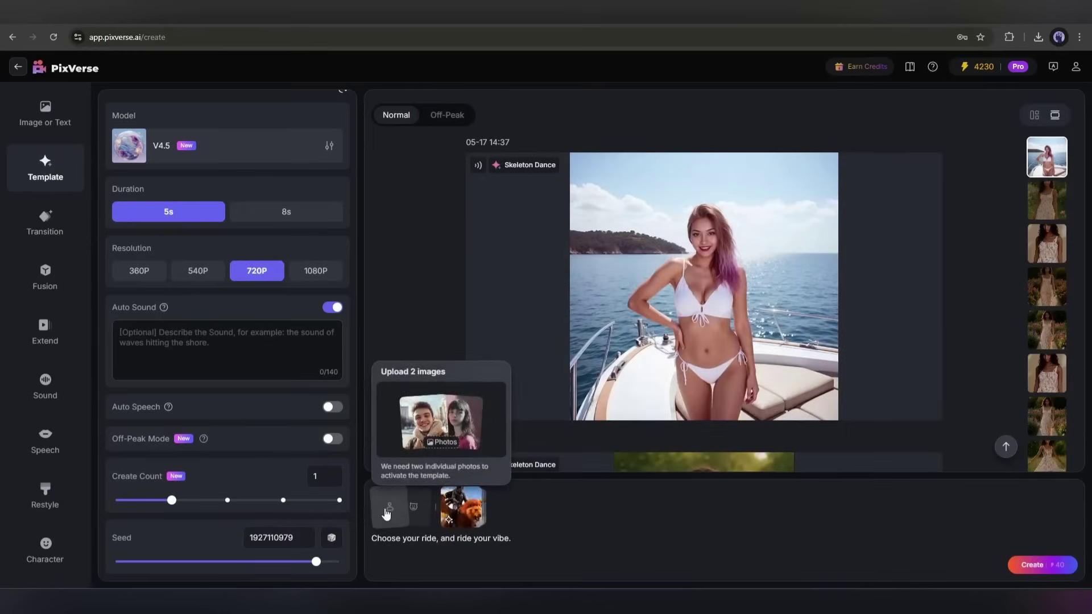
{"action": "left_click", "coordinate": [386, 513]}
{"action": "double_click", "coordinate": [240, 249]}
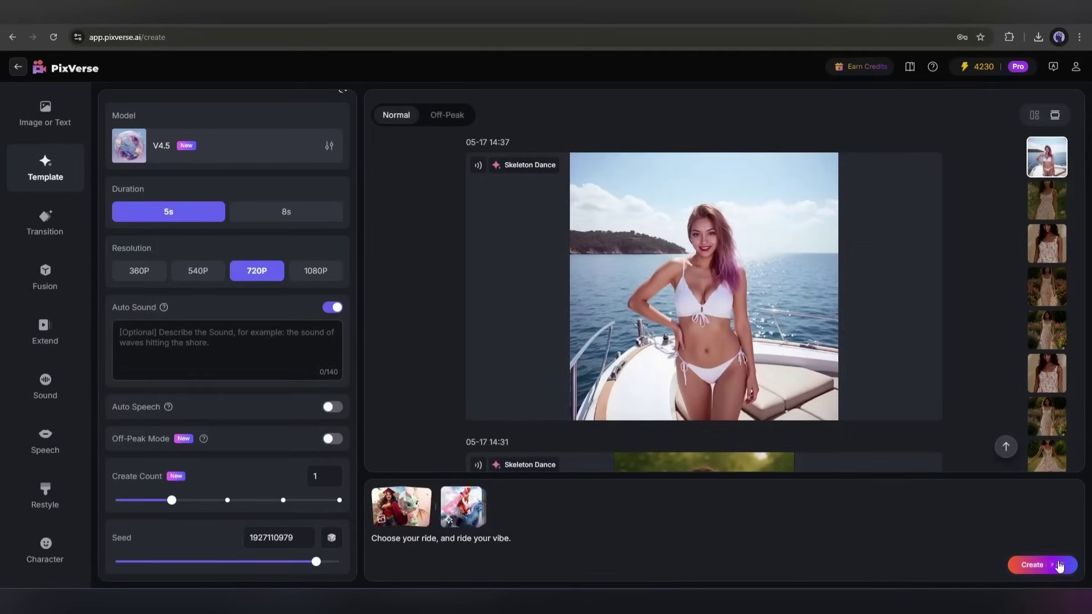
{"action": "left_click", "coordinate": [1058, 567]}
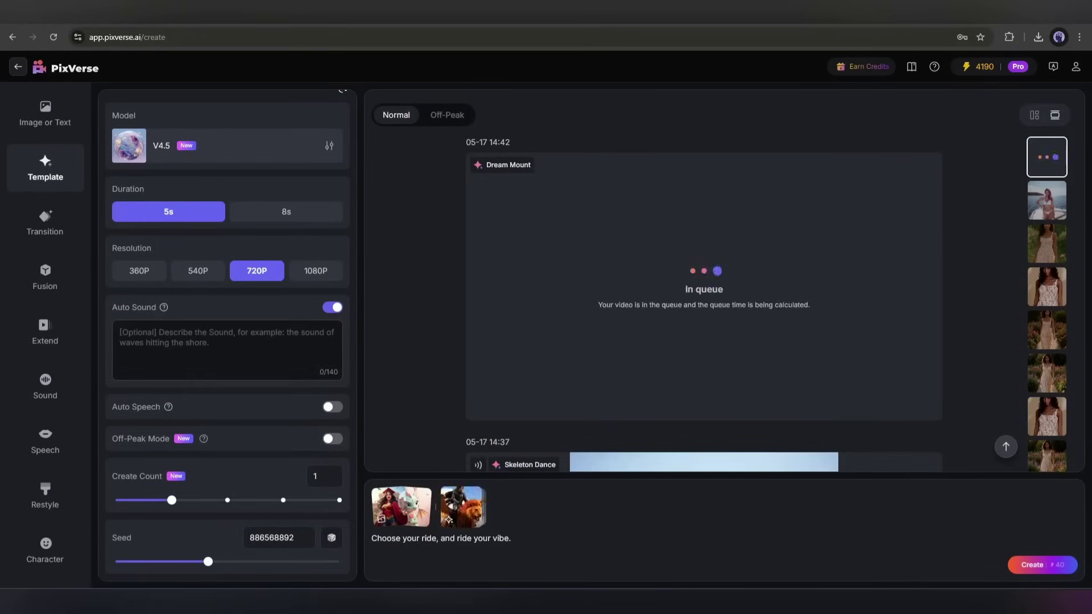
{"action": "left_click", "coordinate": [718, 276]}
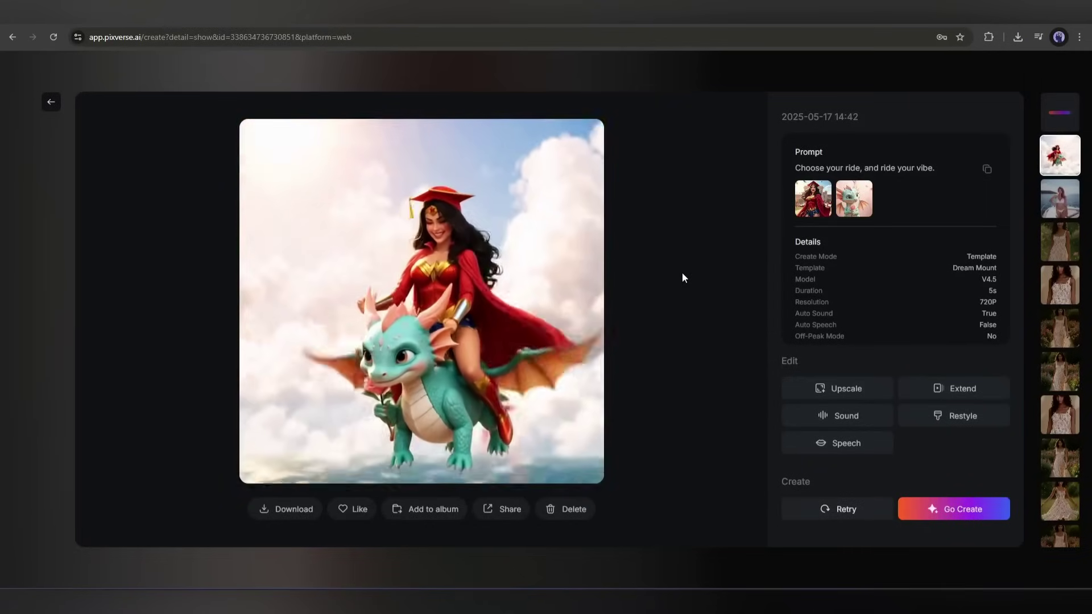
{"action": "key", "text": "Escape"}
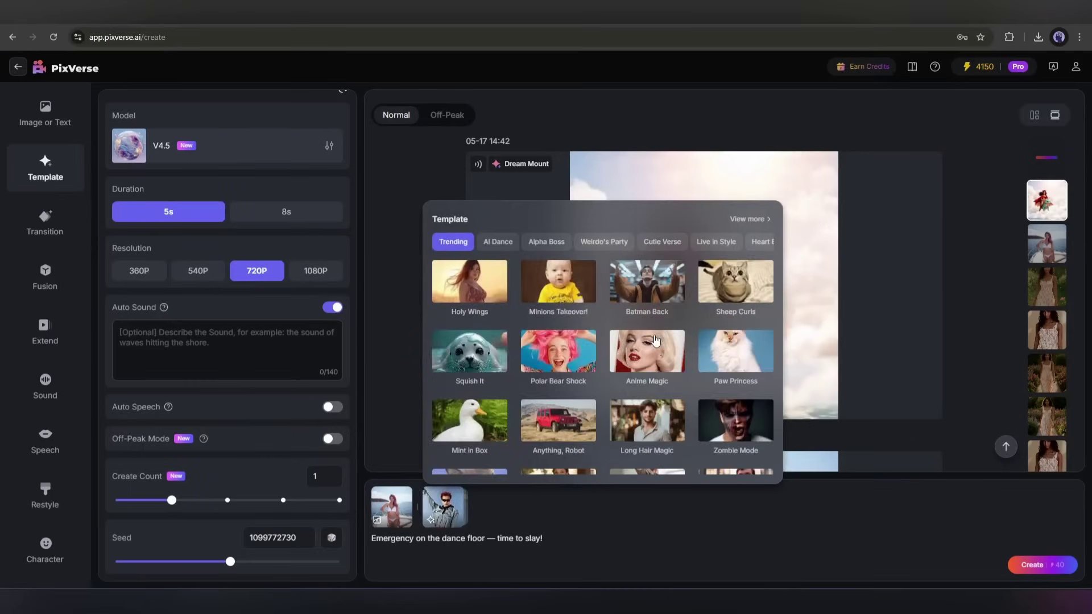
{"action": "scroll", "coordinate": [655, 341], "scroll_direction": "down", "scroll_amount": 1}
{"action": "scroll", "coordinate": [653, 341], "scroll_direction": "down", "scroll_amount": 2}
{"action": "scroll", "coordinate": [649, 341], "scroll_direction": "down", "scroll_amount": 1}
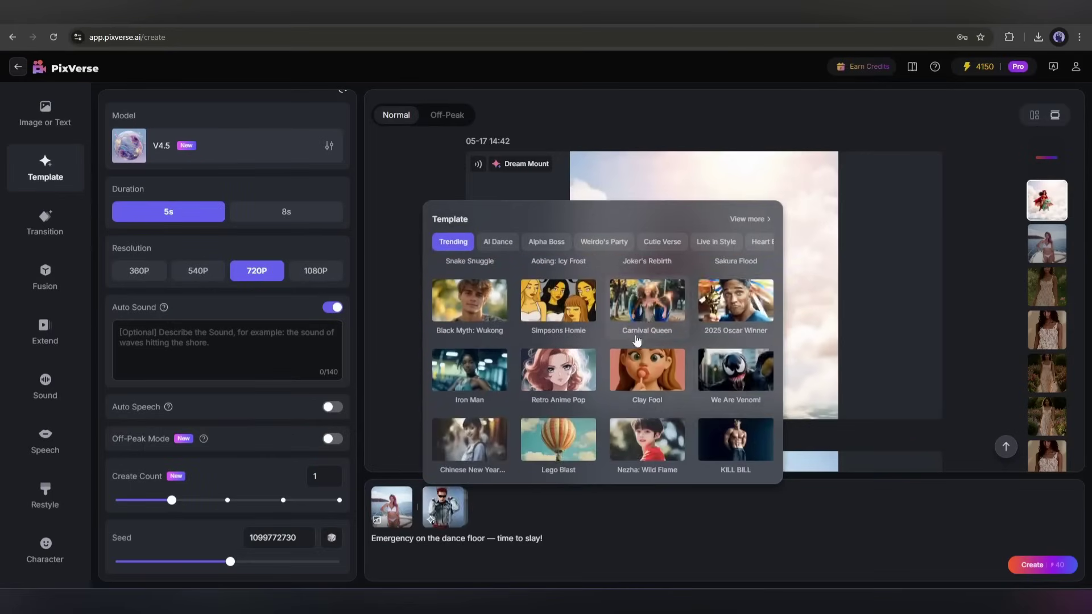
{"action": "scroll", "coordinate": [640, 340], "scroll_direction": "down", "scroll_amount": 2}
{"action": "scroll", "coordinate": [679, 255], "scroll_direction": "down", "scroll_amount": 3}
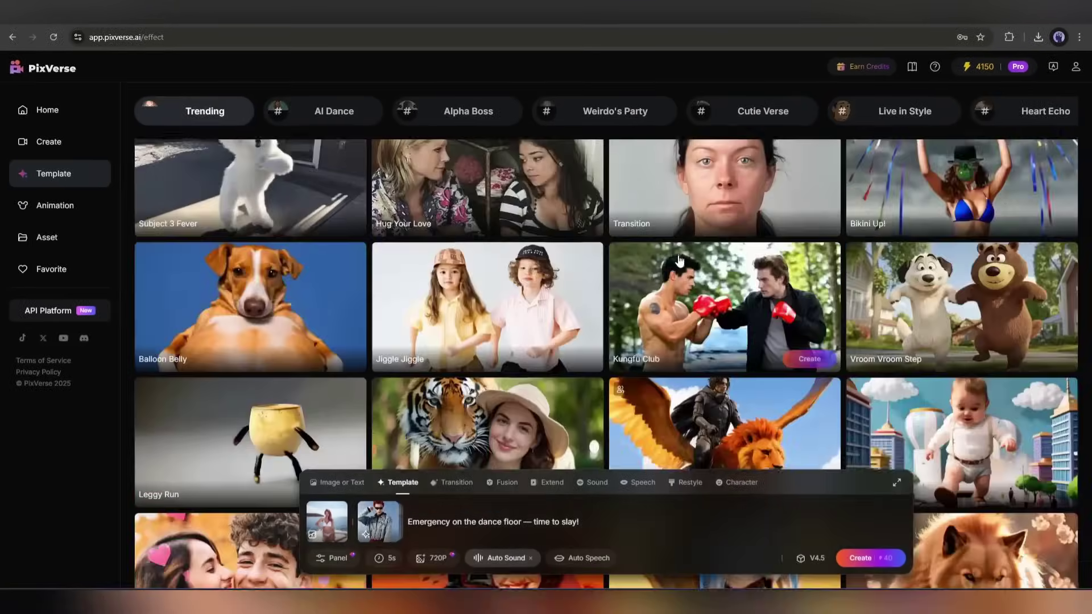
{"action": "scroll", "coordinate": [678, 255], "scroll_direction": "down", "scroll_amount": 3}
{"action": "scroll", "coordinate": [677, 255], "scroll_direction": "down", "scroll_amount": 3}
{"action": "scroll", "coordinate": [678, 255], "scroll_direction": "down", "scroll_amount": 3}
{"action": "scroll", "coordinate": [677, 255], "scroll_direction": "down", "scroll_amount": 3}
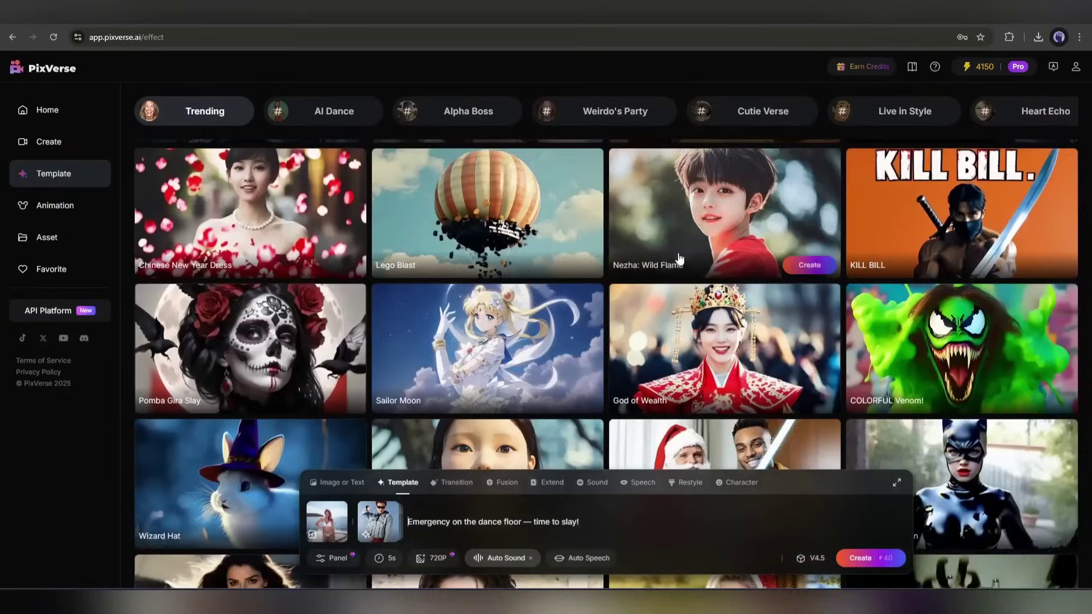
{"action": "scroll", "coordinate": [680, 259], "scroll_direction": "down", "scroll_amount": 3}
{"action": "scroll", "coordinate": [680, 258], "scroll_direction": "down", "scroll_amount": 3}
{"action": "scroll", "coordinate": [679, 253], "scroll_direction": "down", "scroll_amount": 3}
{"action": "scroll", "coordinate": [678, 252], "scroll_direction": "down", "scroll_amount": 3}
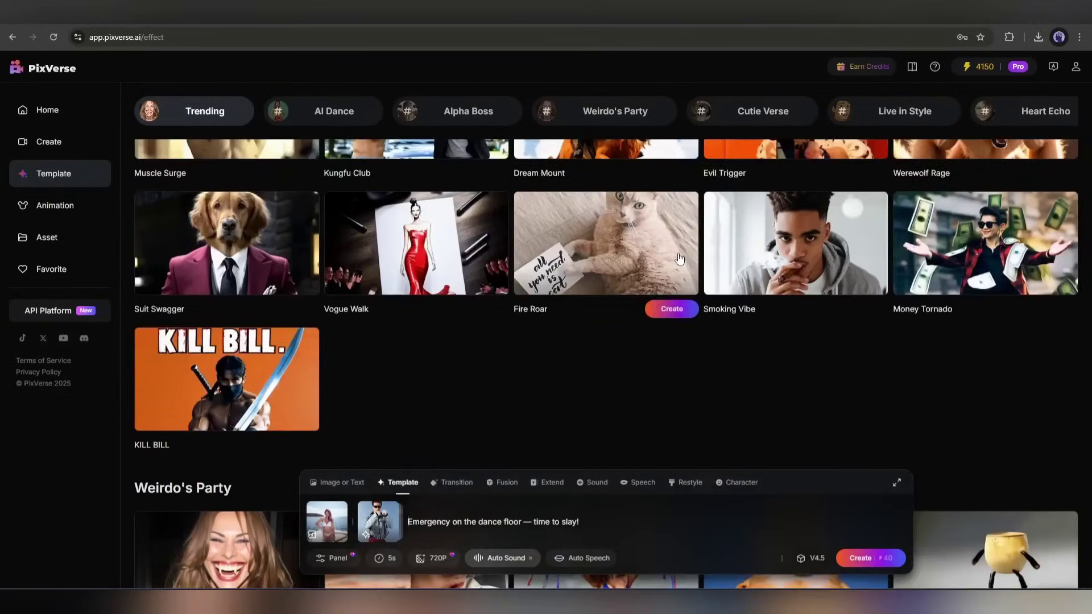
{"action": "scroll", "coordinate": [678, 259], "scroll_direction": "down", "scroll_amount": 3}
{"action": "scroll", "coordinate": [678, 258], "scroll_direction": "down", "scroll_amount": 3}
{"action": "scroll", "coordinate": [672, 267], "scroll_direction": "down", "scroll_amount": 3}
{"action": "scroll", "coordinate": [671, 267], "scroll_direction": "down", "scroll_amount": 3}
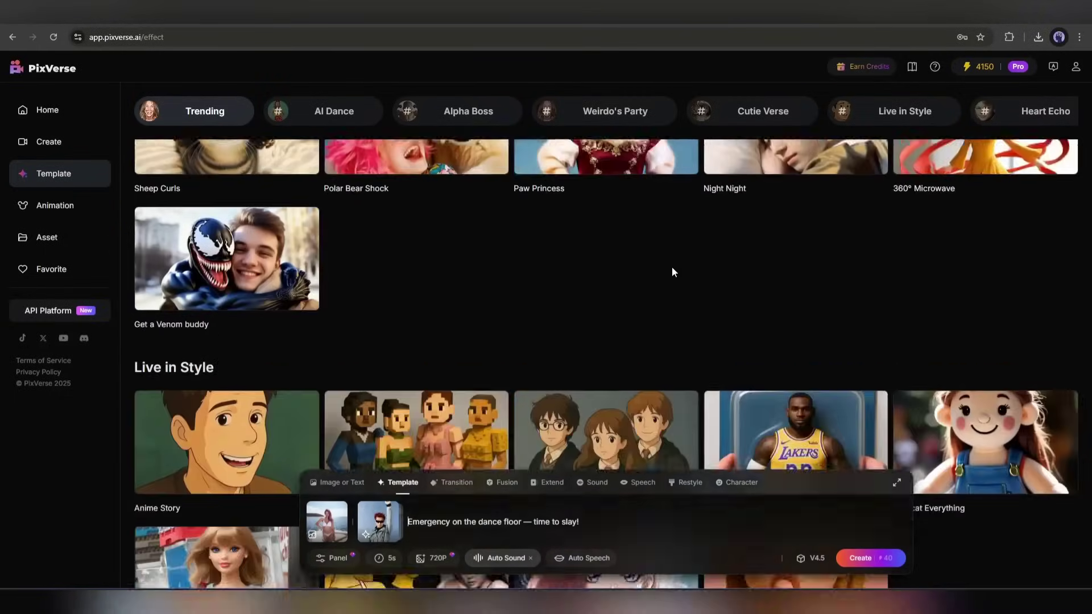
{"action": "scroll", "coordinate": [673, 275], "scroll_direction": "down", "scroll_amount": 3}
{"action": "scroll", "coordinate": [671, 273], "scroll_direction": "down", "scroll_amount": 3}
{"action": "scroll", "coordinate": [671, 273], "scroll_direction": "down", "scroll_amount": 3}
{"action": "scroll", "coordinate": [671, 275], "scroll_direction": "down", "scroll_amount": 3}
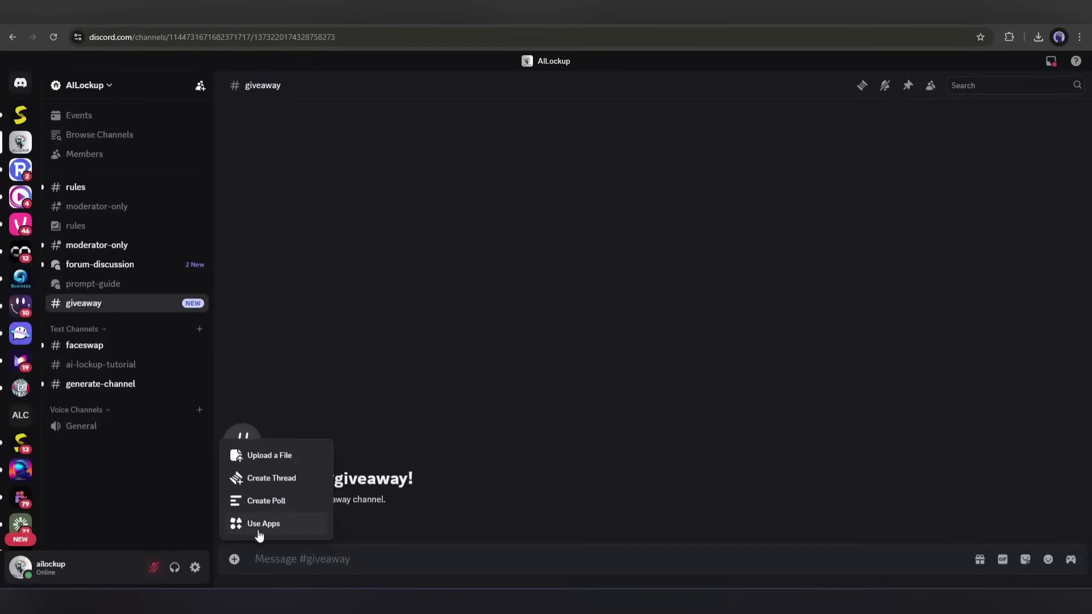
- Upload the floral-dress garden video to the #giveaway channel
{"action": "left_click", "coordinate": [264, 458]}
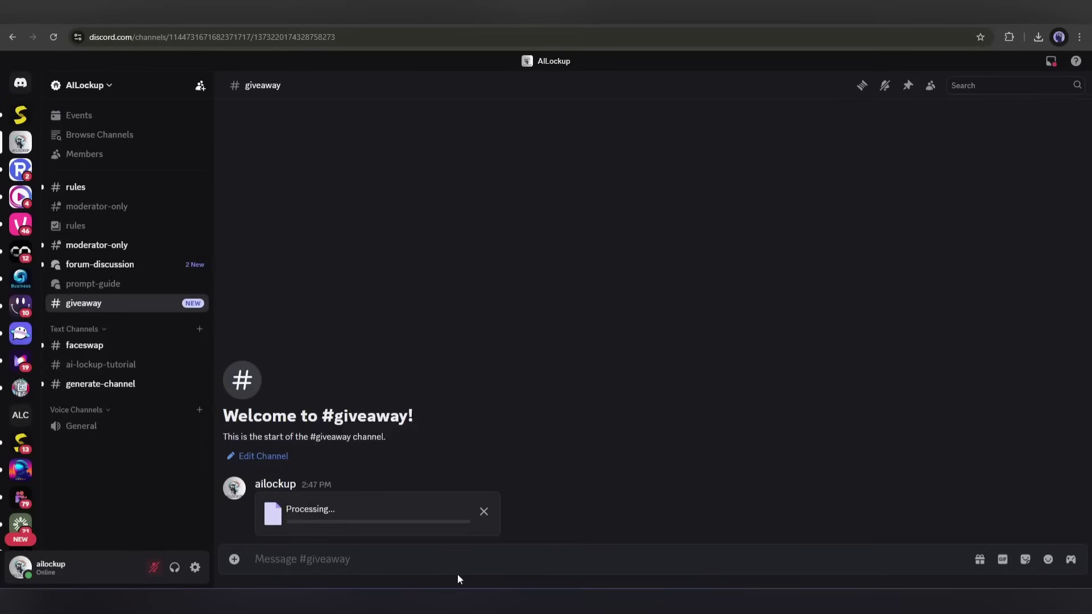